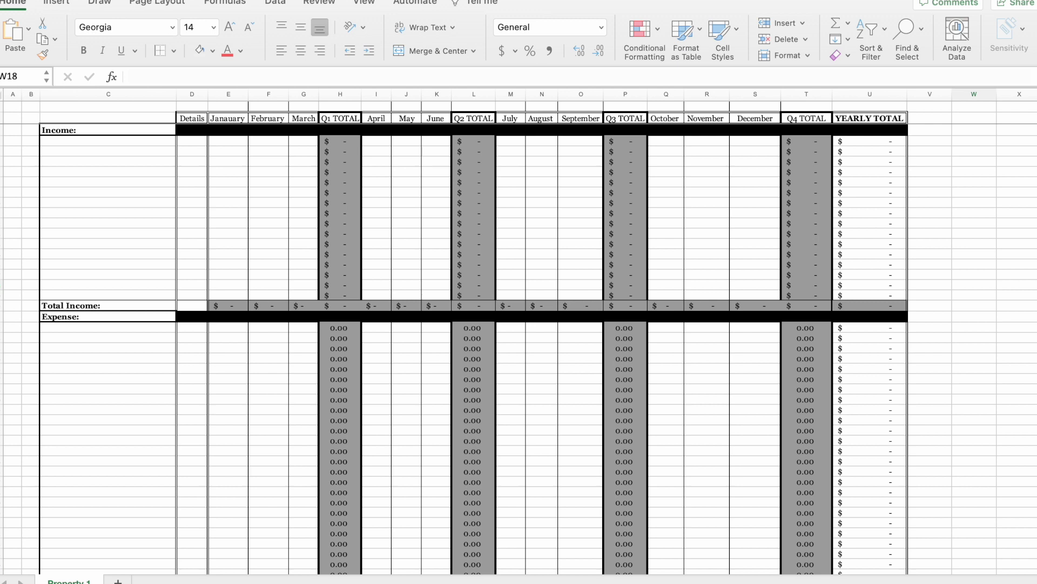
Add Sheet1 and log dates 1/1/23 and 1/3/23, with a 200 utilities entry.
left_click(132, 139)
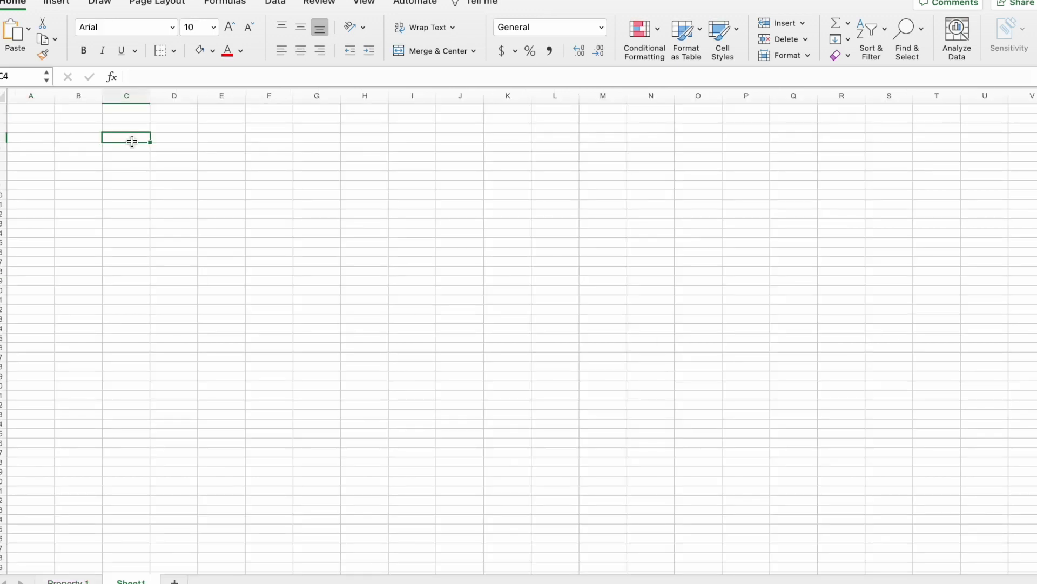
type("1/1/23")
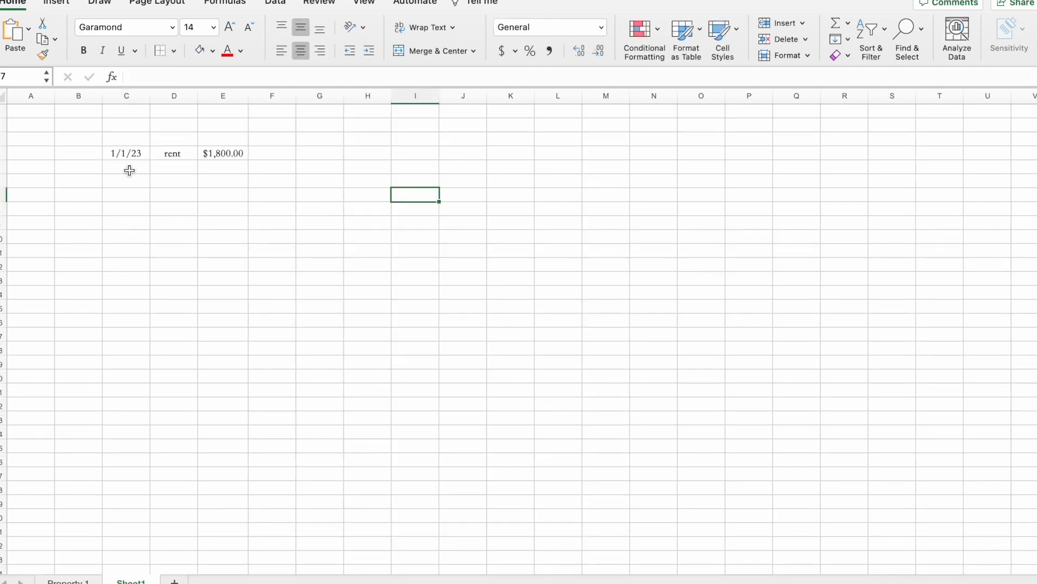
left_click(130, 171)
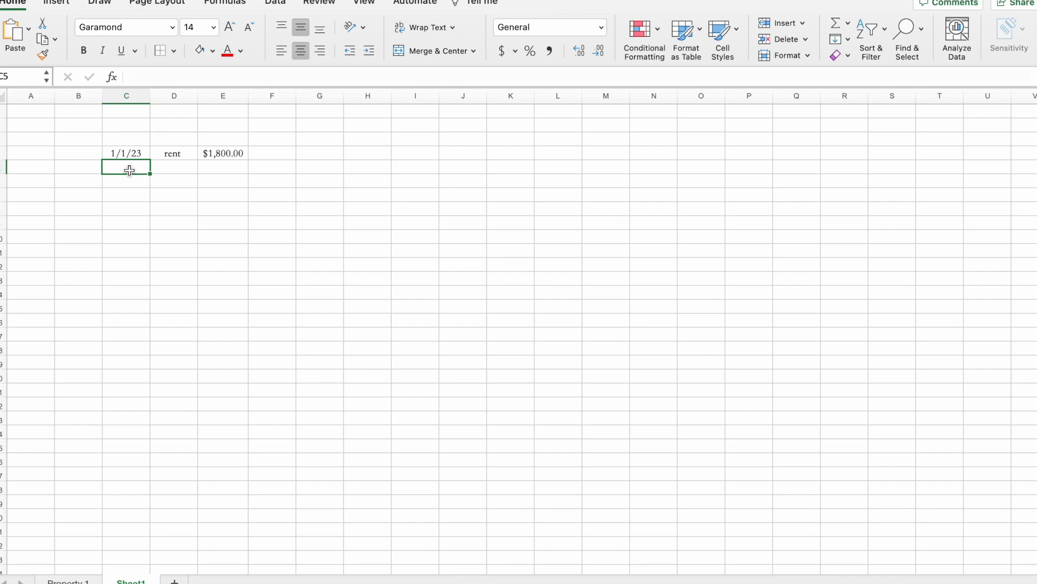
type("1/3/23")
key("Tab")
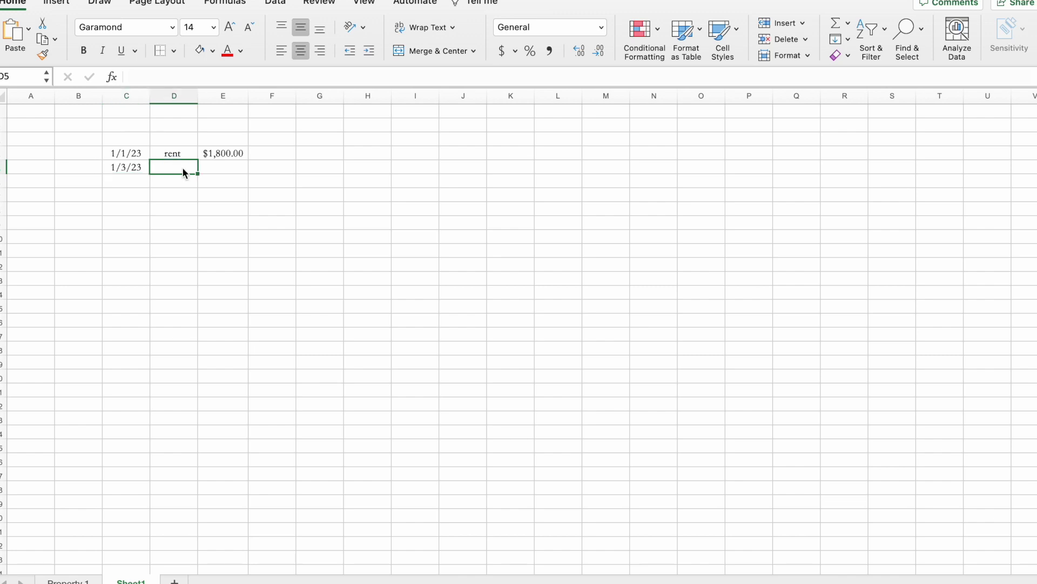
type("utilities")
key("Tab")
type("200")
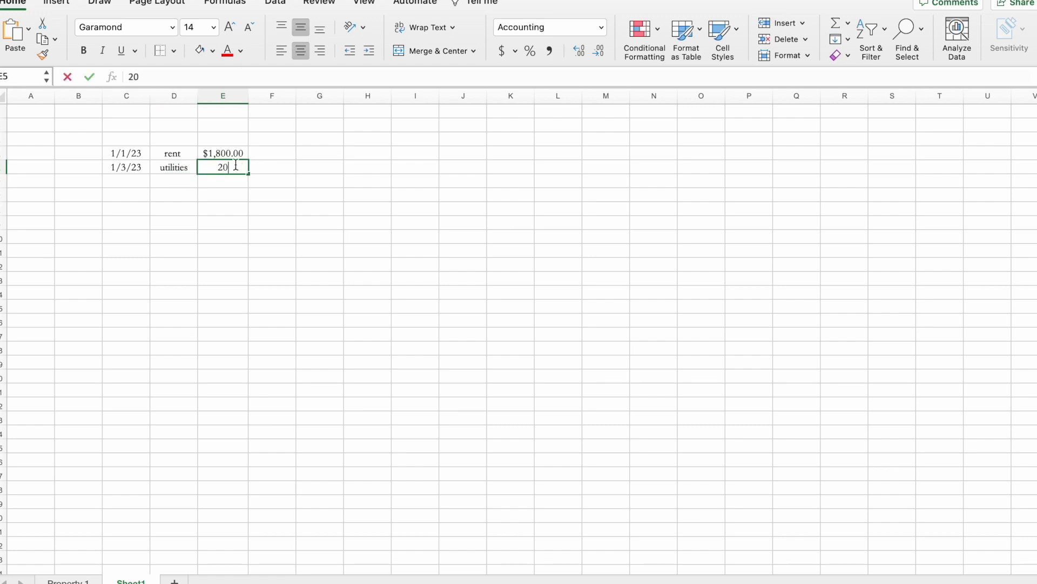
Log snow removal of 100 on 1/15/23 and widen column D to fit it.
left_click(126, 186)
type("1/15/23")
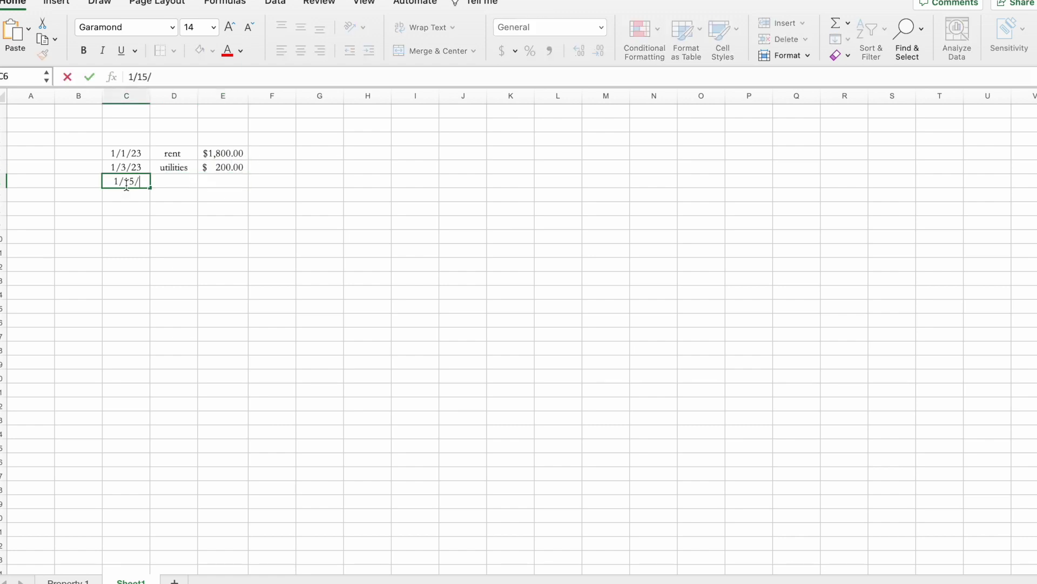
key("Tab")
type("snow removal")
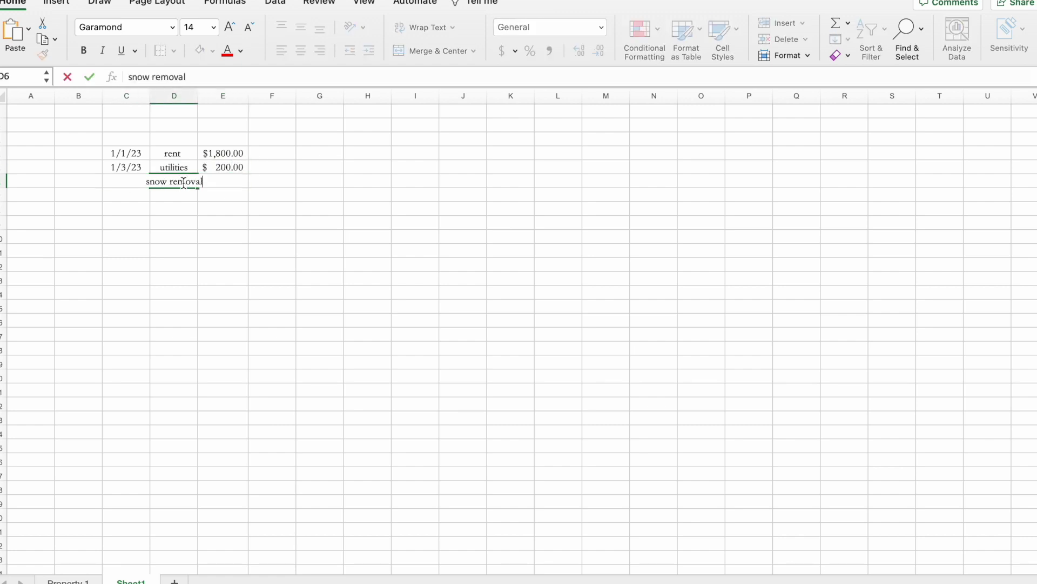
key("Return")
double_click(199, 97)
left_click(240, 182)
type("100")
key("Return")
Log rent of 1,800 on 2/1/23, then return to the Property 1 sheet.
left_click(134, 194)
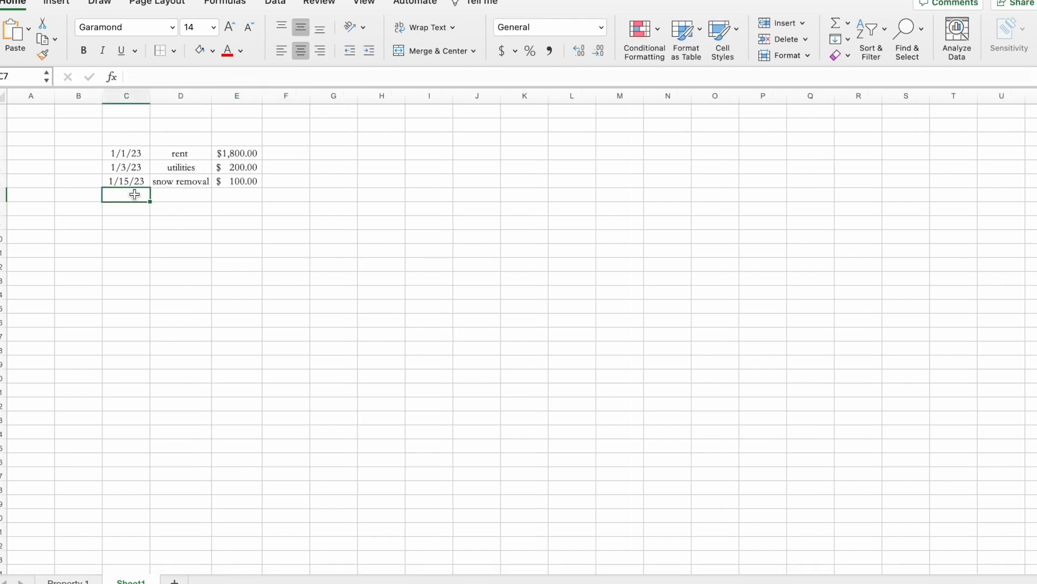
type("2/1/23")
left_click(171, 193)
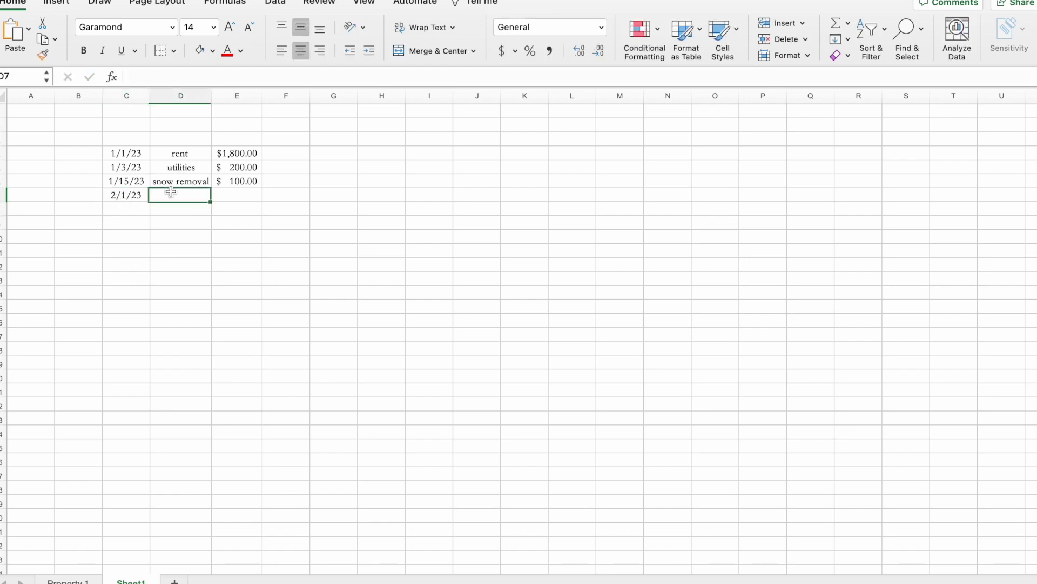
type("rent")
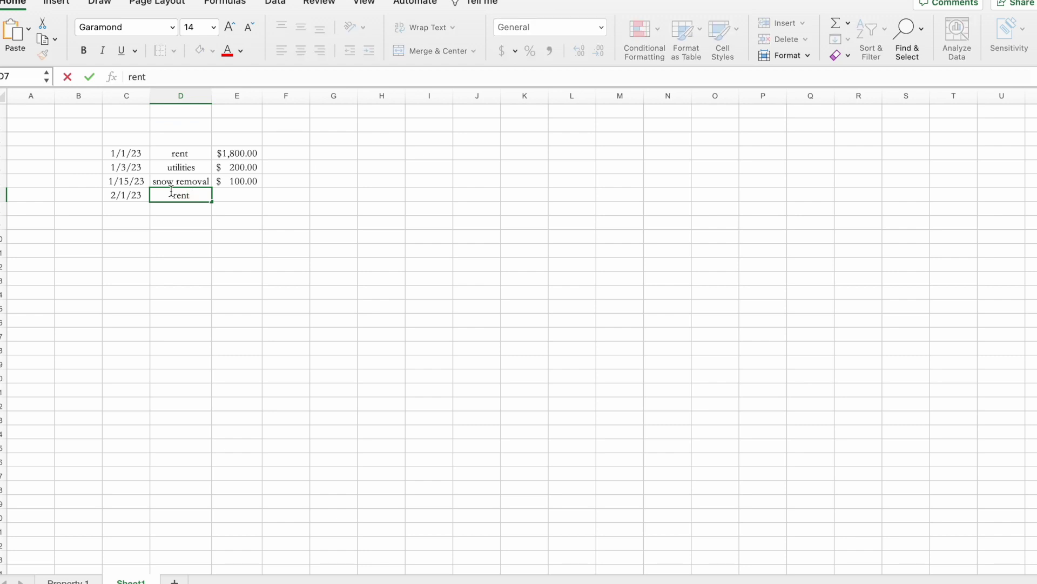
left_click(220, 194)
type("1,800")
key("Return")
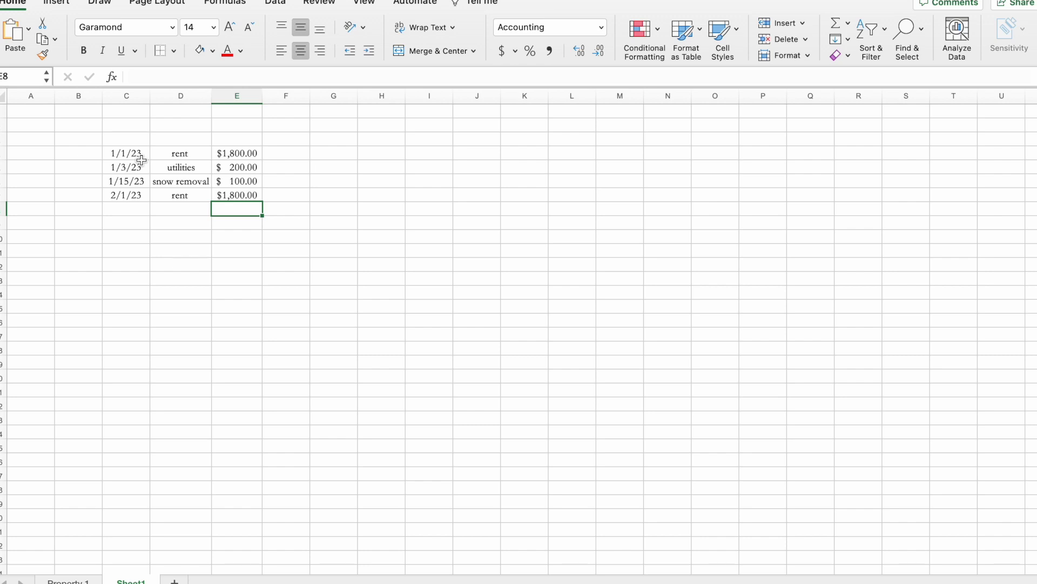
left_click(67, 580)
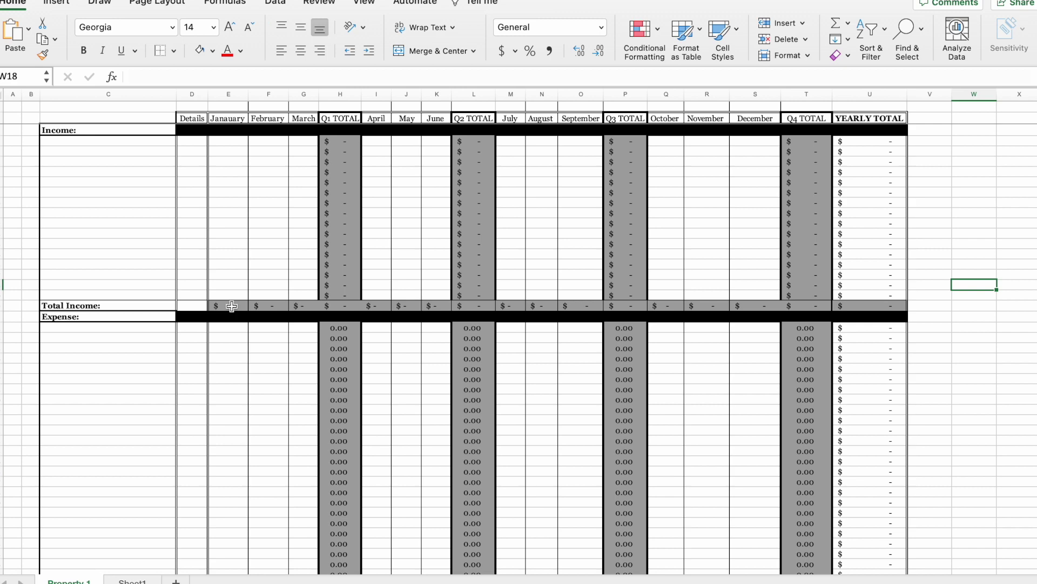
Glance at Sheet1's transactions, then go back to the top-left of the Property 1 budget table.
scroll(232, 306, "down", 5)
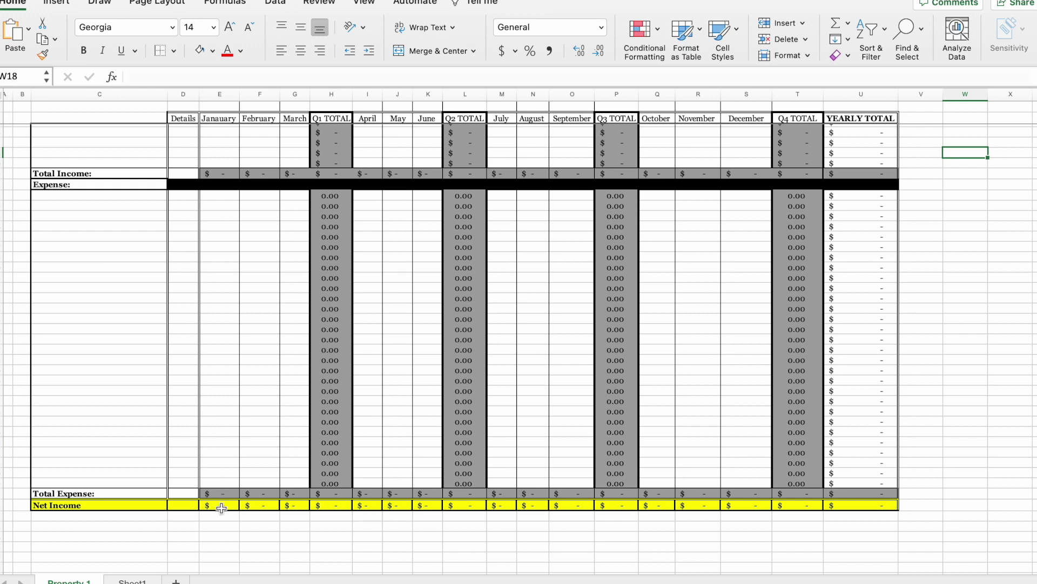
left_click(135, 580)
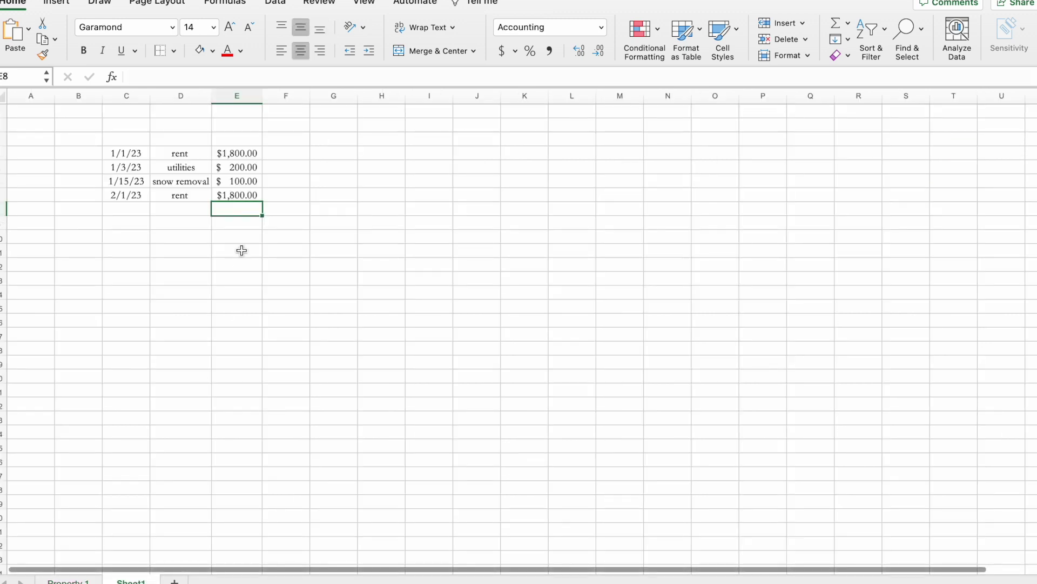
left_click(429, 180)
key("ctrl+Page_Up")
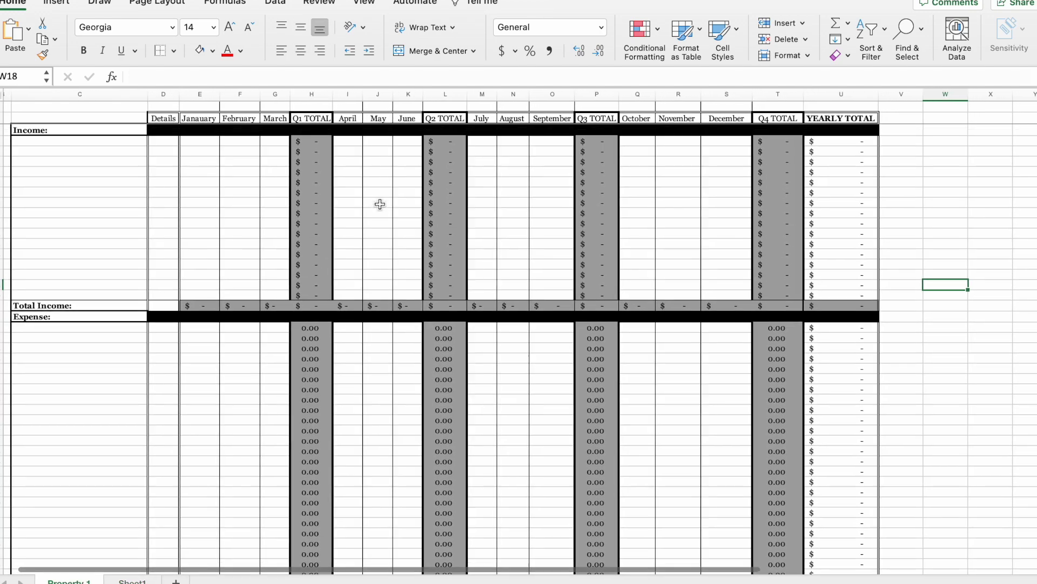
scroll(380, 204, "left", 1)
Label the income row Rent and paste the four expense category names below Expenses.
left_click(149, 142)
type("Rent")
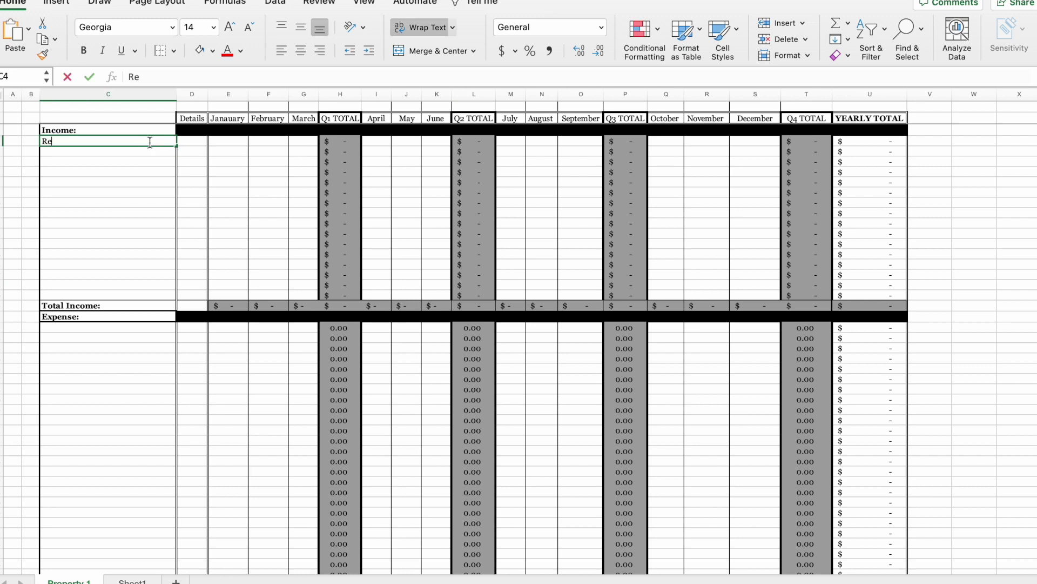
left_click(112, 329)
type("Utilities Repairs Lawn Property Manager")
Enter January costs: Utilities 250, Repairs 100, Lawn 100, Property Manager 150.
left_click(236, 330)
type("250")
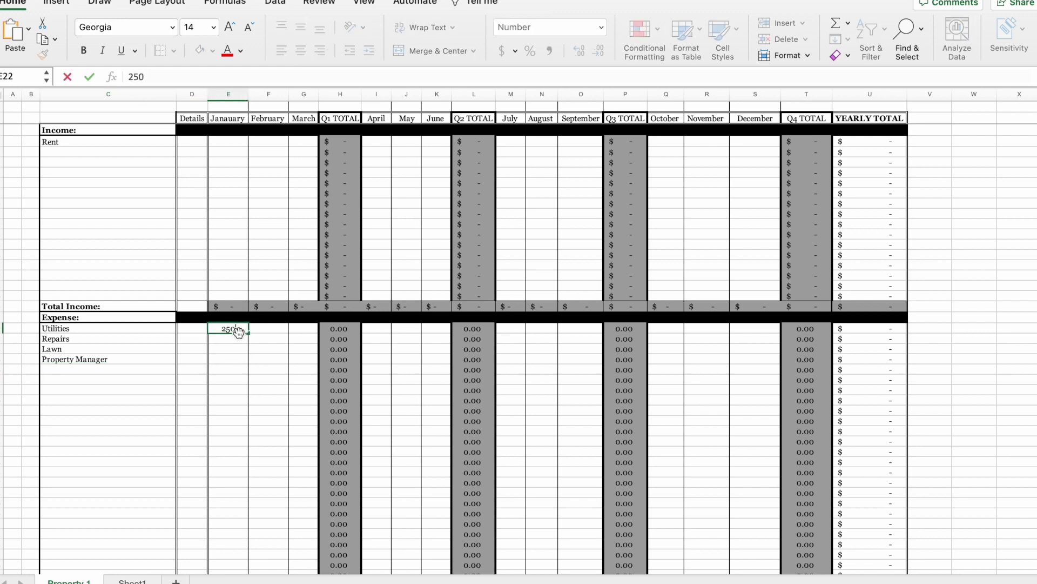
key("Return")
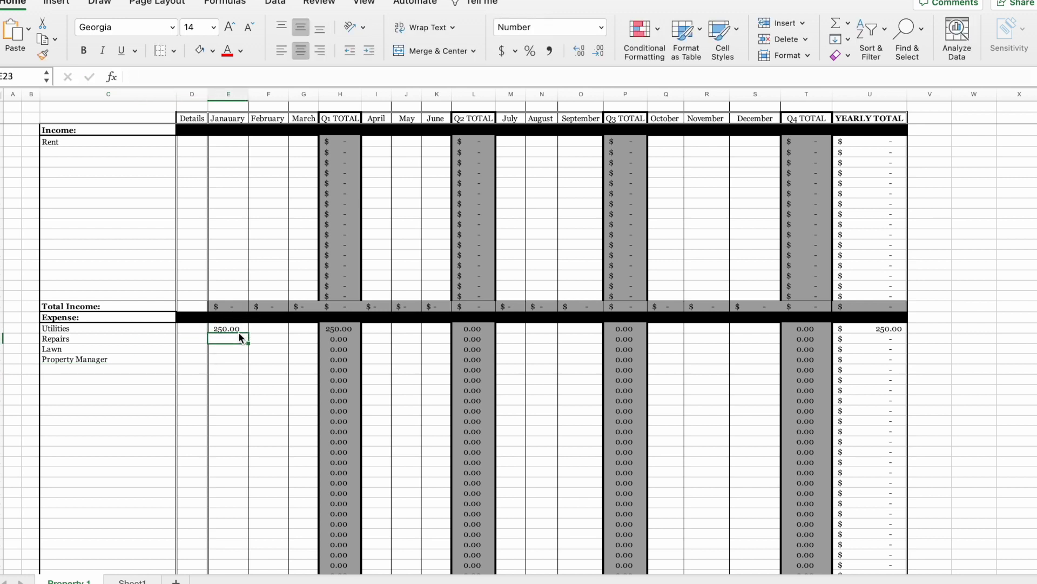
type("100")
key("Return")
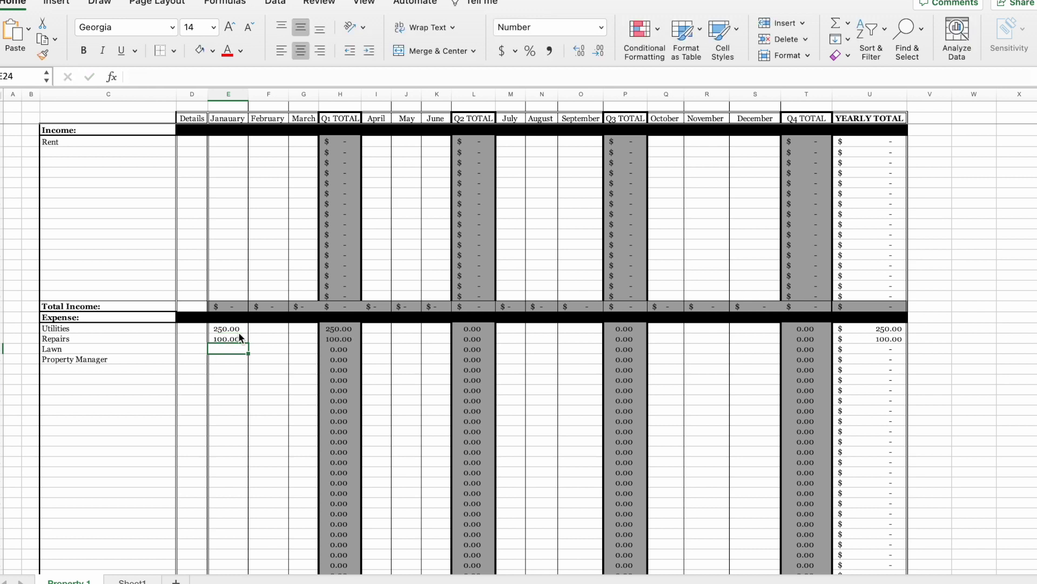
key("F2")
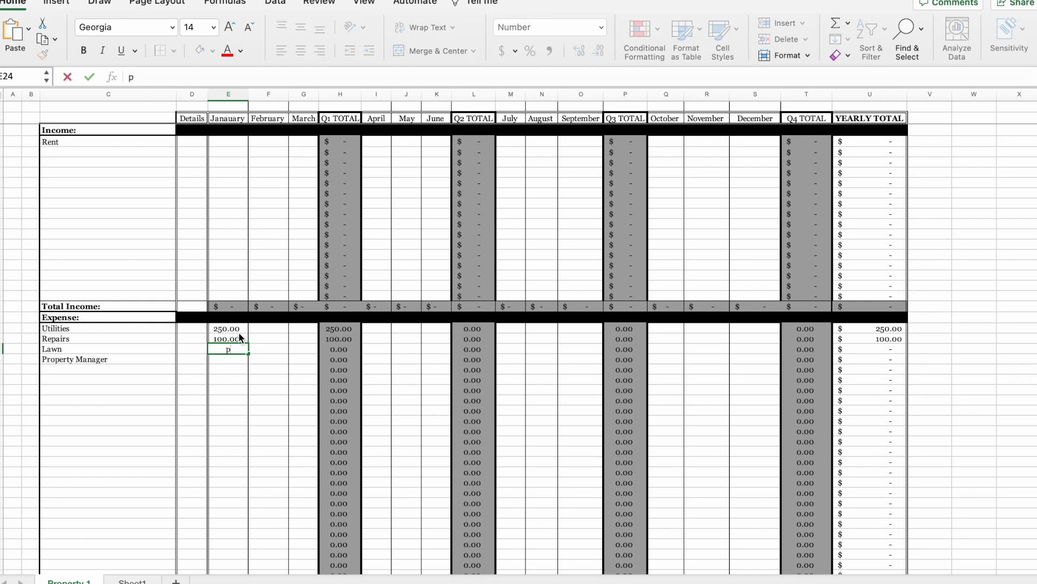
type("100")
key("Return")
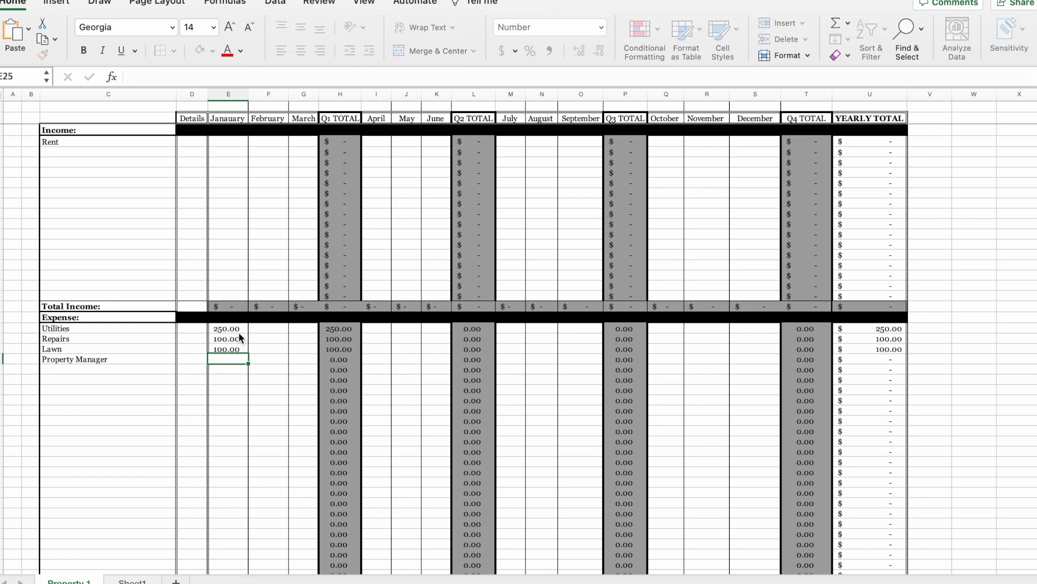
type("150")
key("Return")
scroll(240, 337, "down", 5)
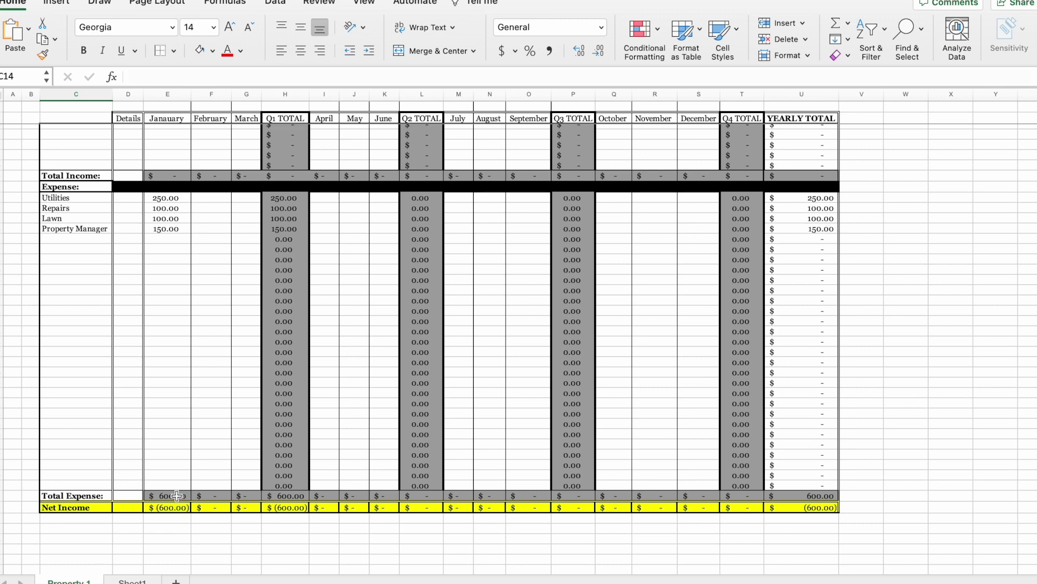
Enter January rent of 1,800 so Net Income shows 1,200 against the 600 expenses.
left_click(177, 495)
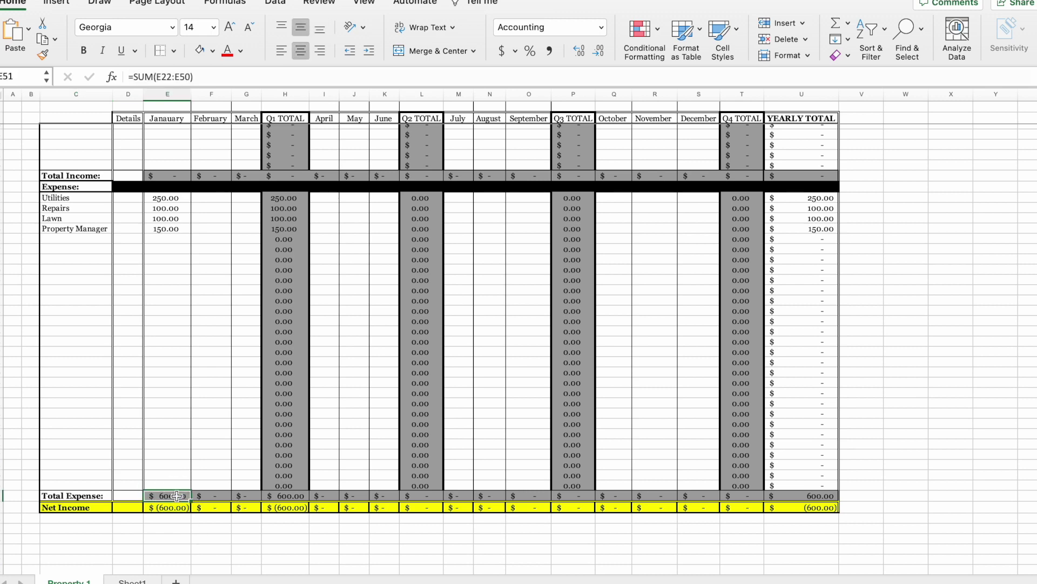
scroll(176, 495, "up", 5)
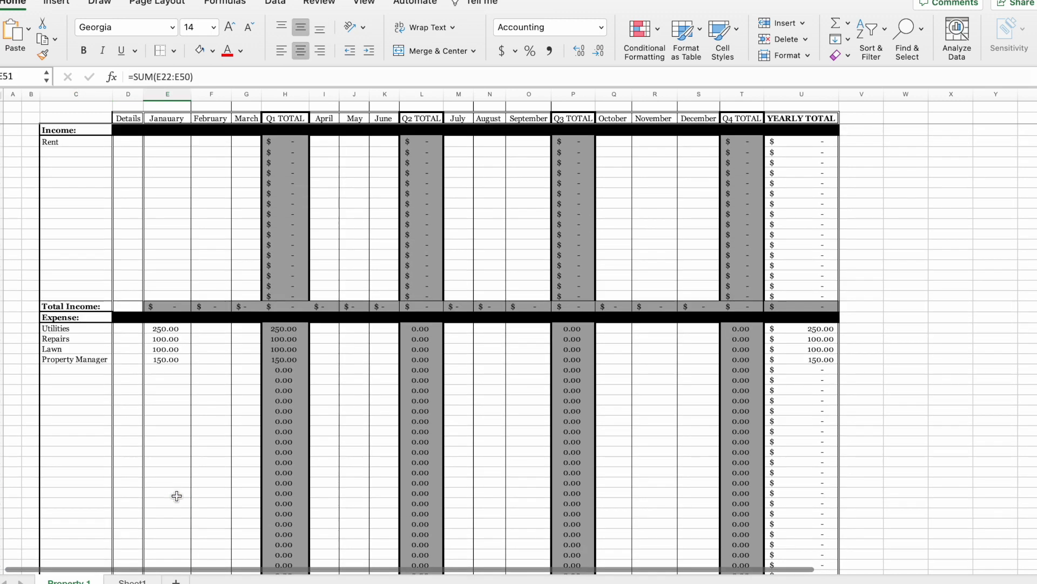
left_click(181, 143)
type("1800")
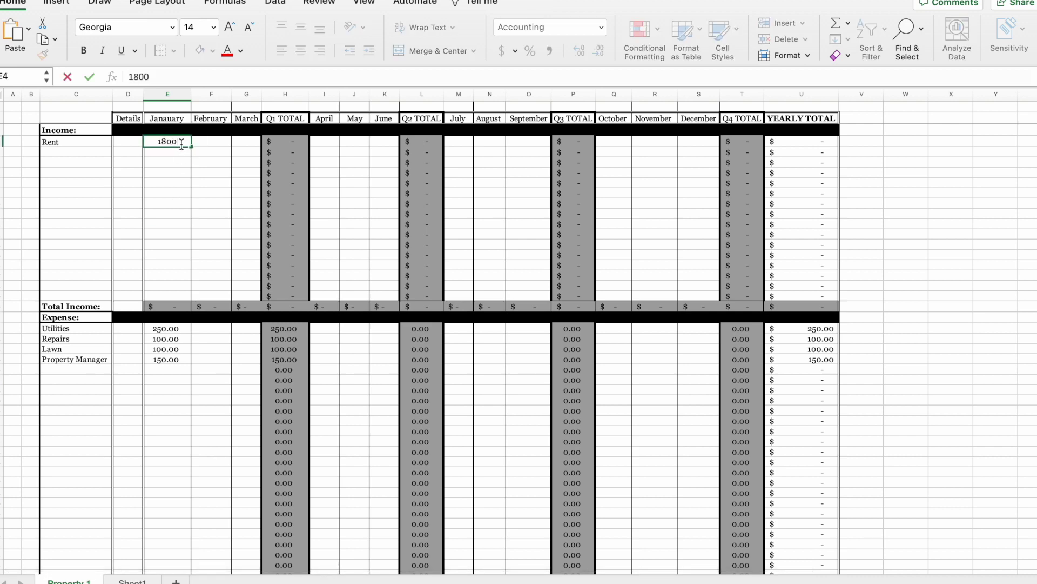
key("Return")
scroll(181, 143, "down", 4)
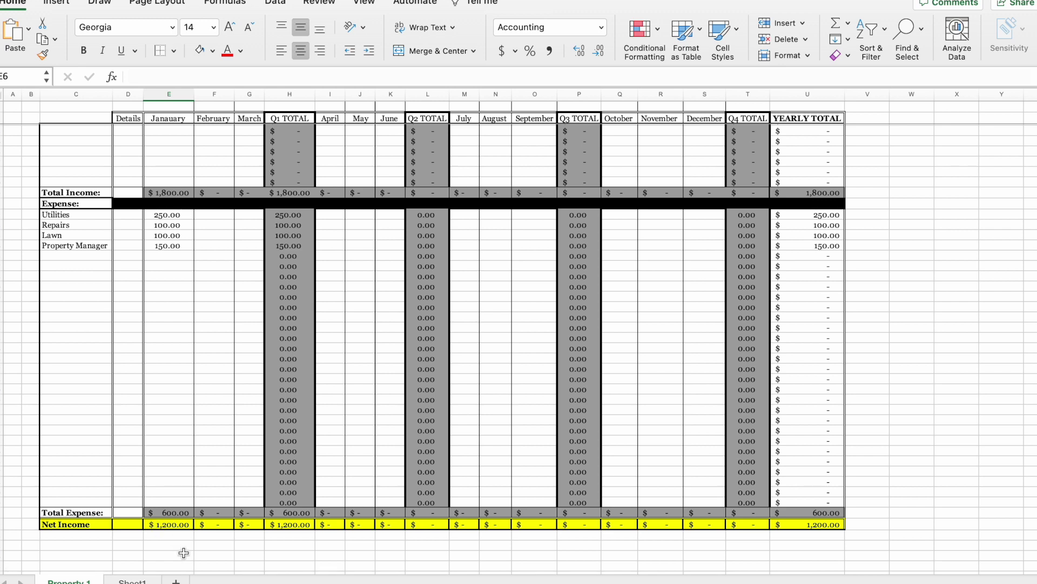
scroll(211, 270, "up", 5)
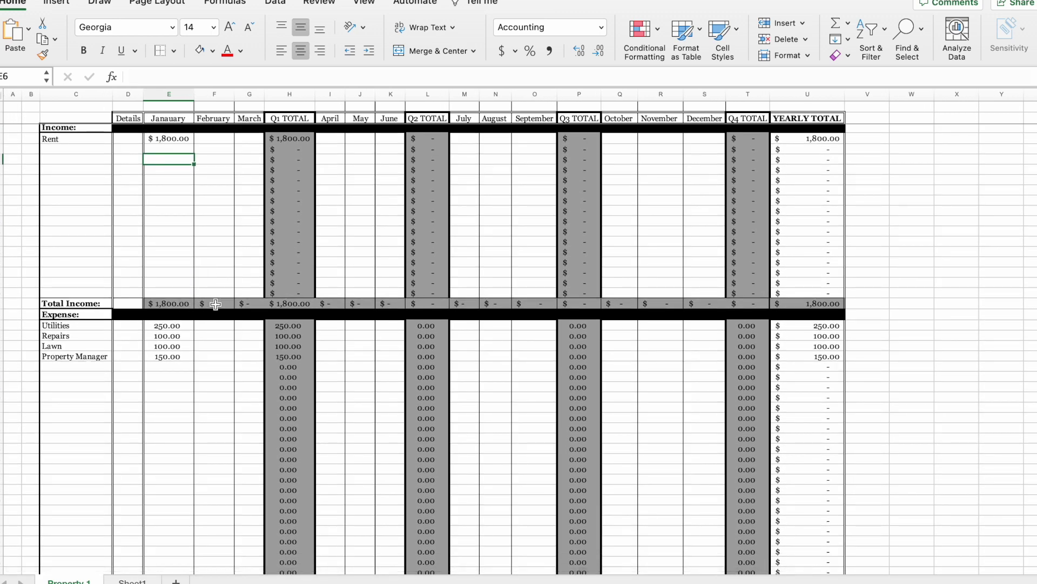
scroll(194, 340, "down", 5)
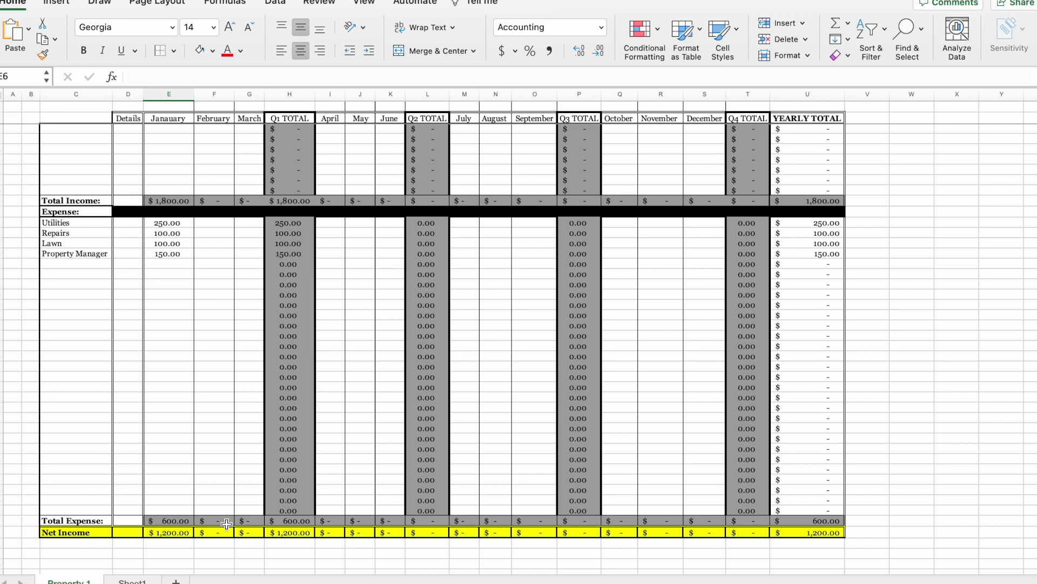
Compare Sheet1's dated transactions with the Property 1 budget, ending on Property 1.
left_click(132, 581)
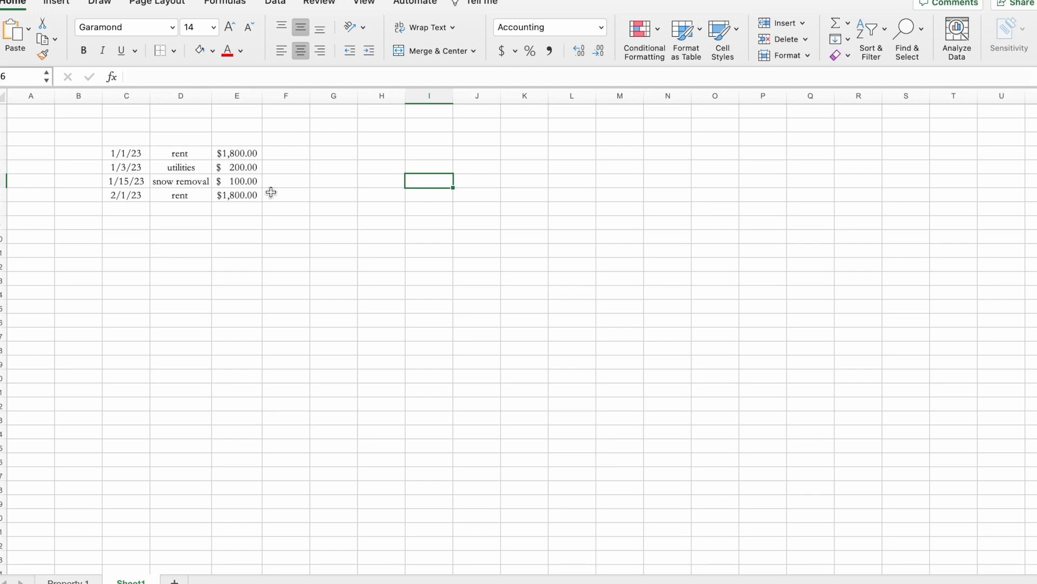
left_click(533, 183)
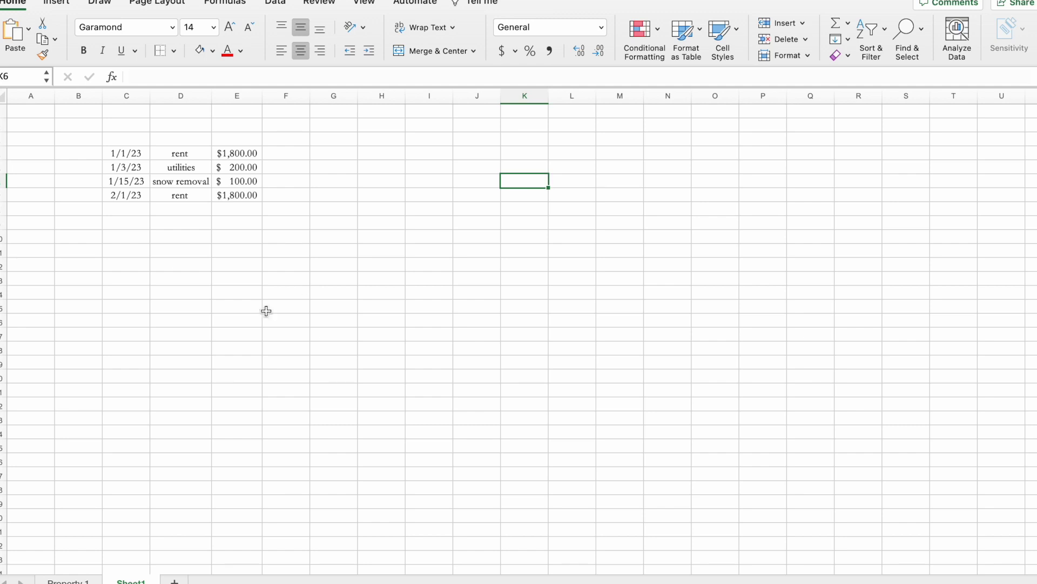
left_click(89, 578)
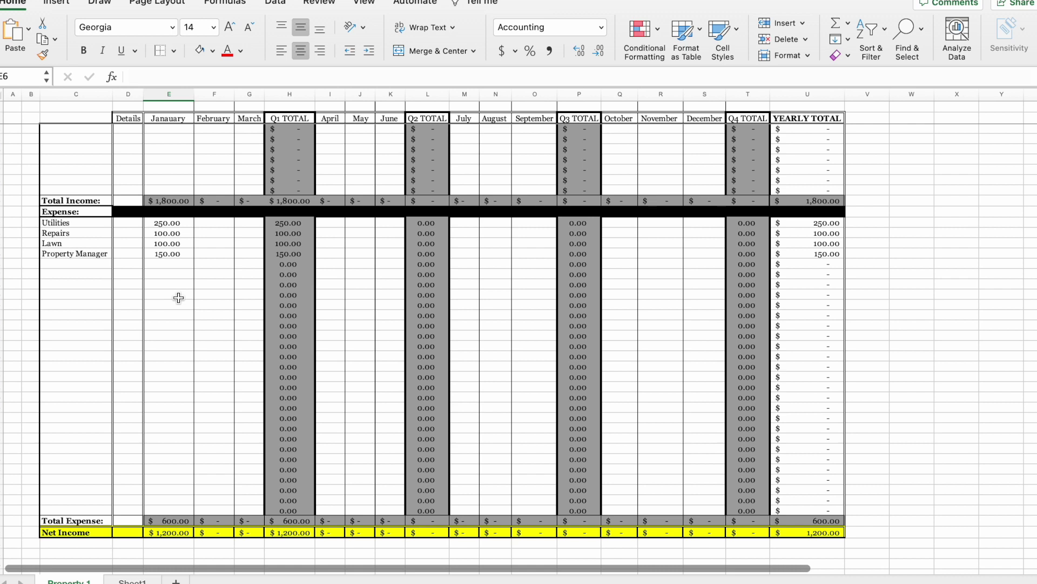
scroll(178, 297, "up", 5)
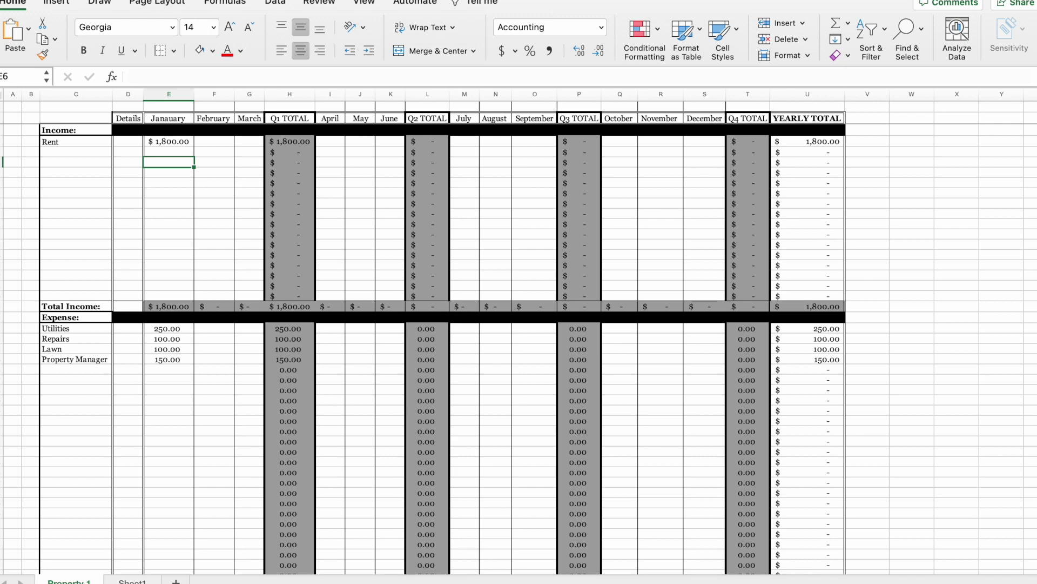
left_click(132, 581)
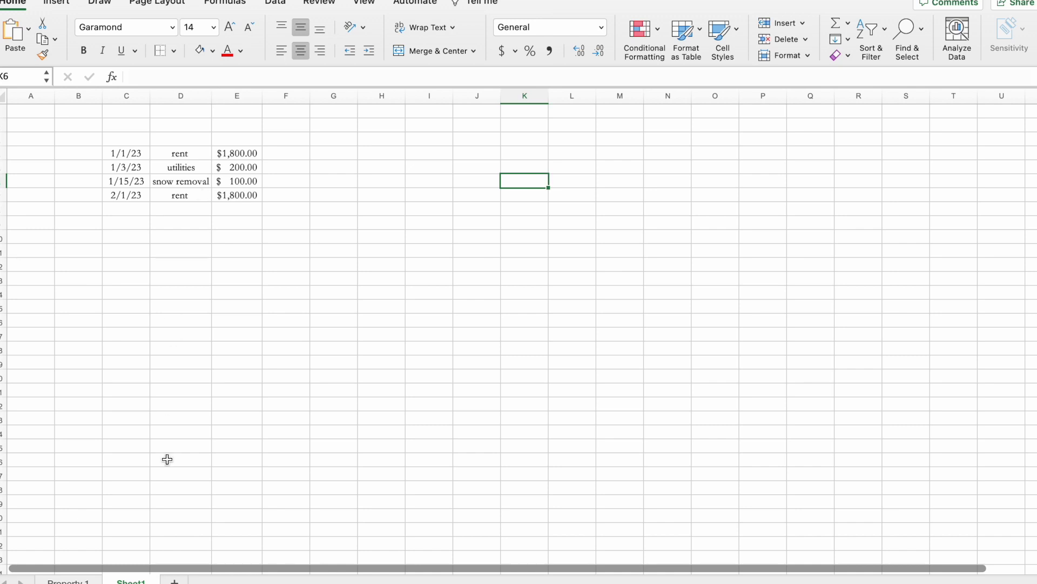
left_click(68, 580)
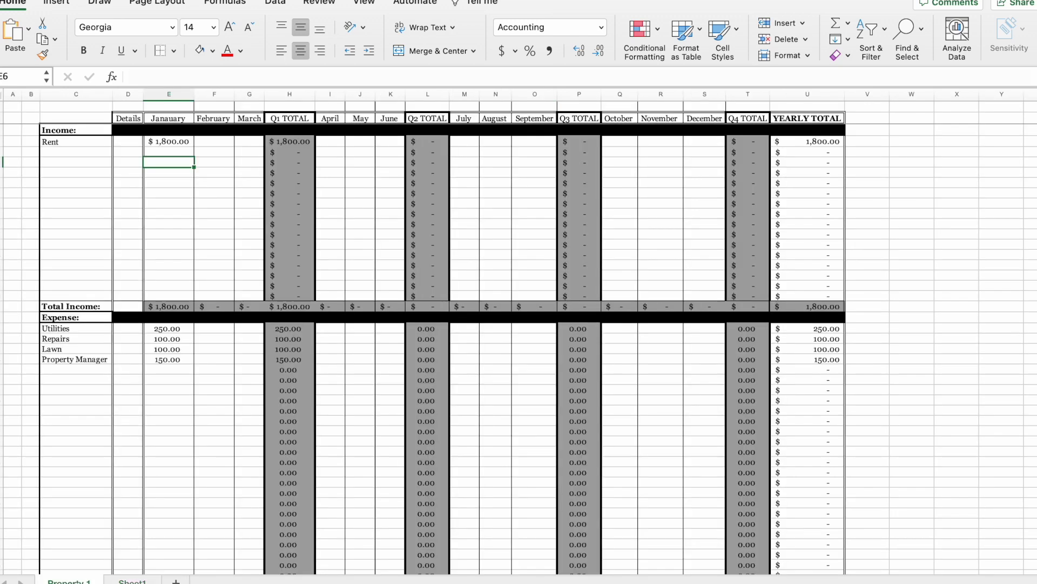
Enter February rent of 1,800 in F4, verify the 3,600 yearly total, then view Sheet1.
left_click(70, 143)
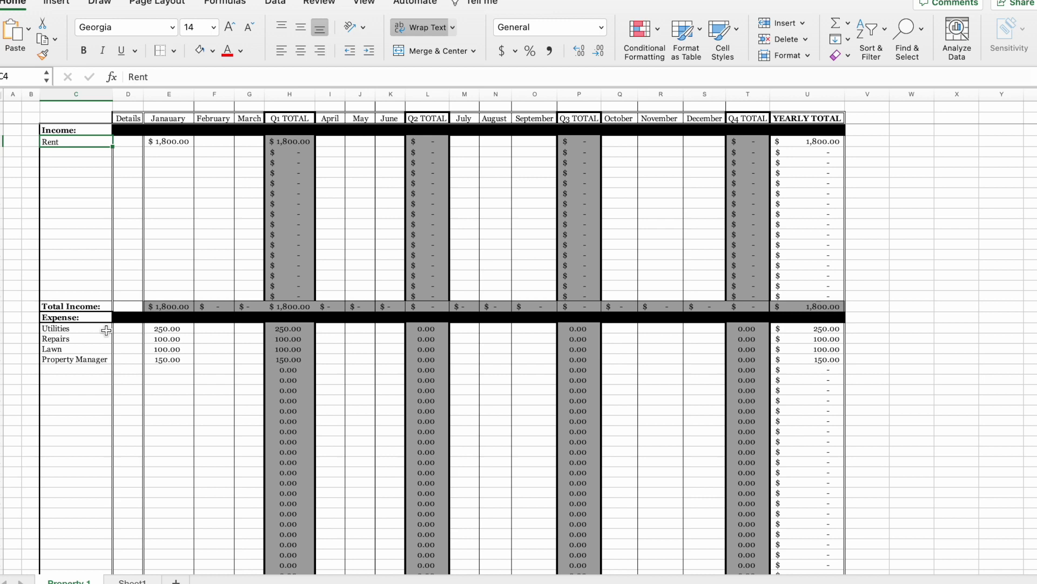
left_click(177, 141)
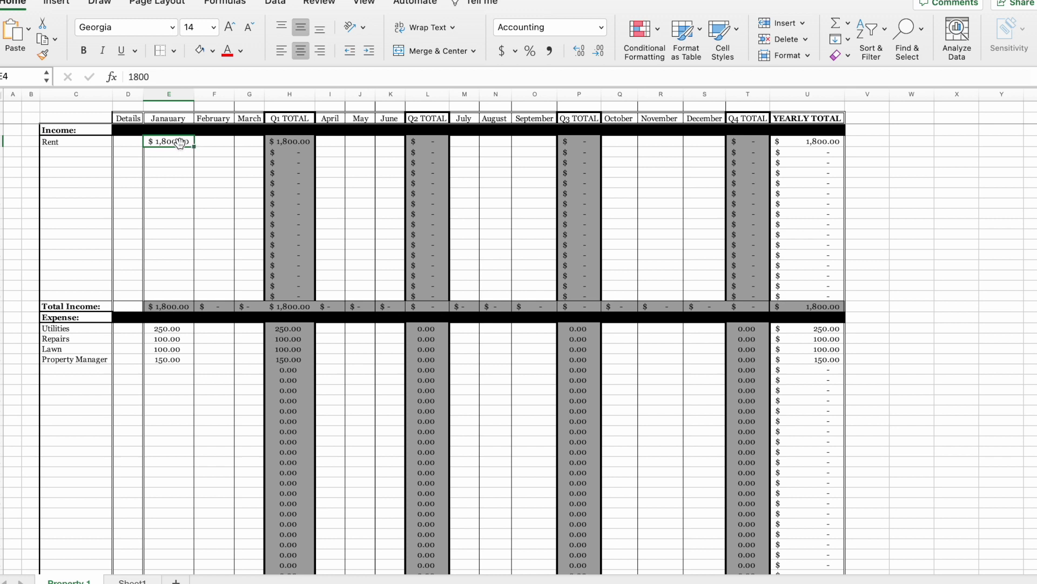
left_click(218, 142)
left_click(156, 78)
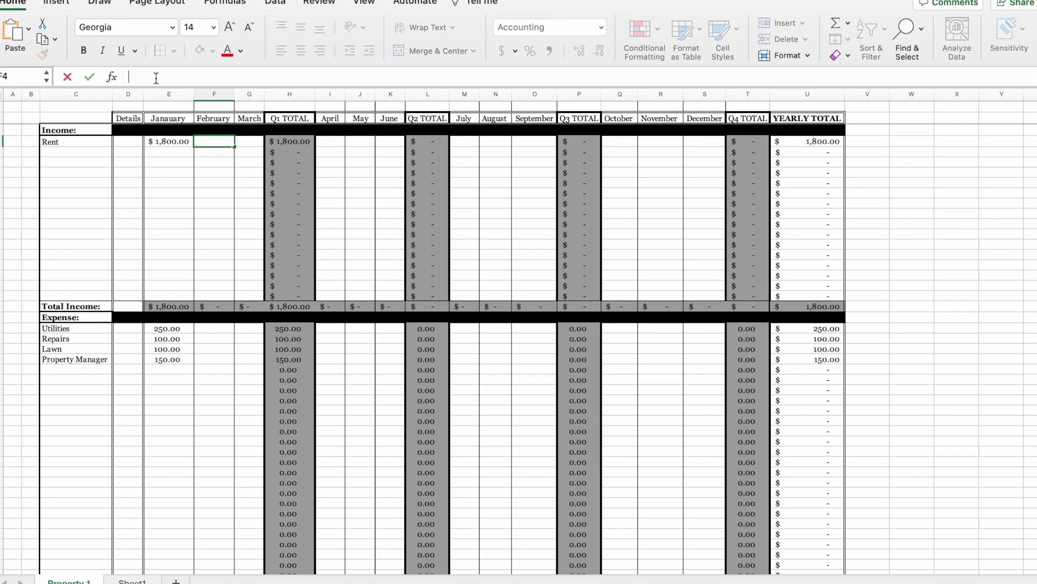
type("1800")
key("Return")
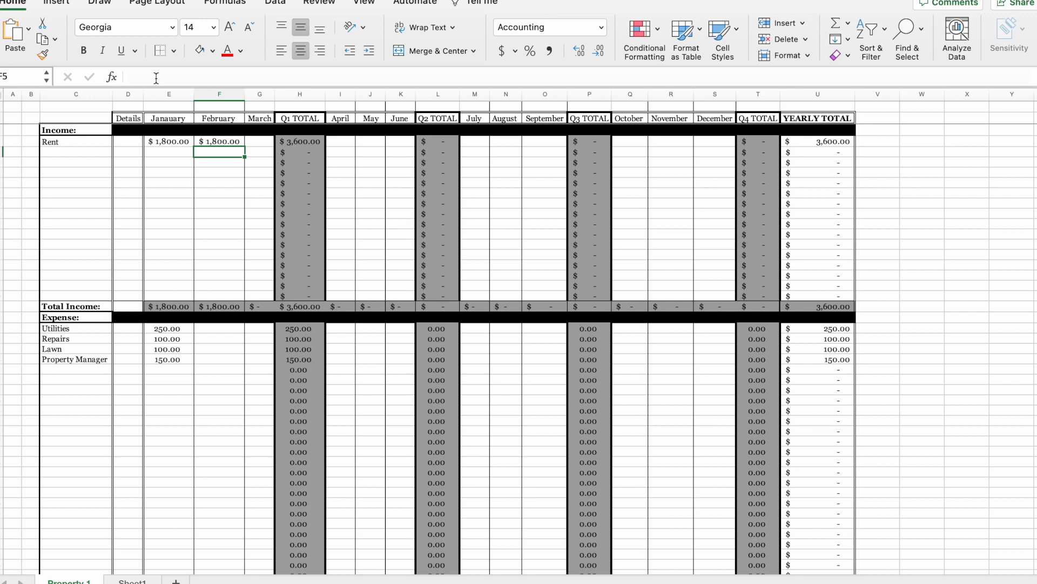
left_click(834, 138)
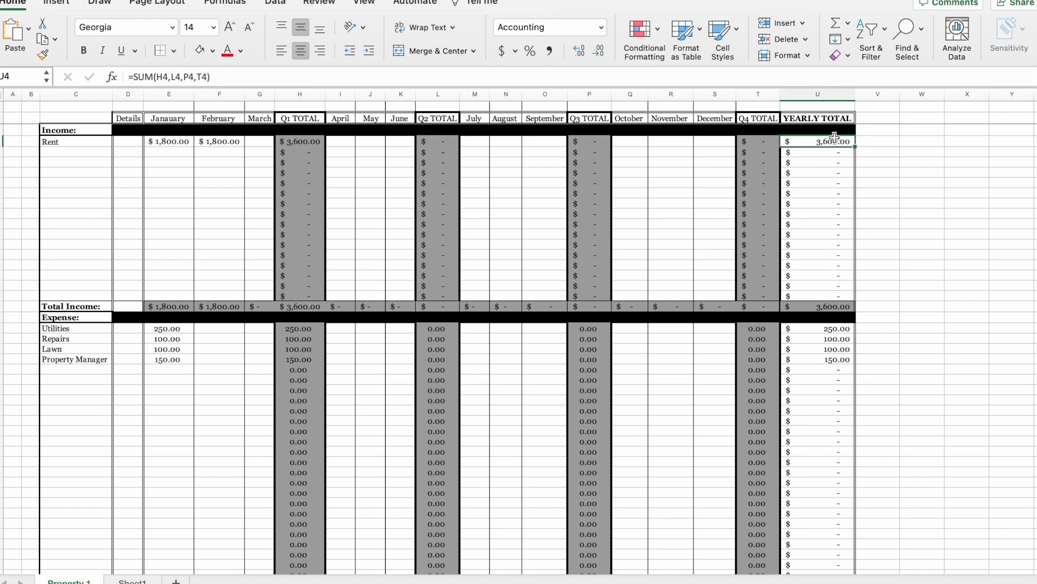
left_click(146, 579)
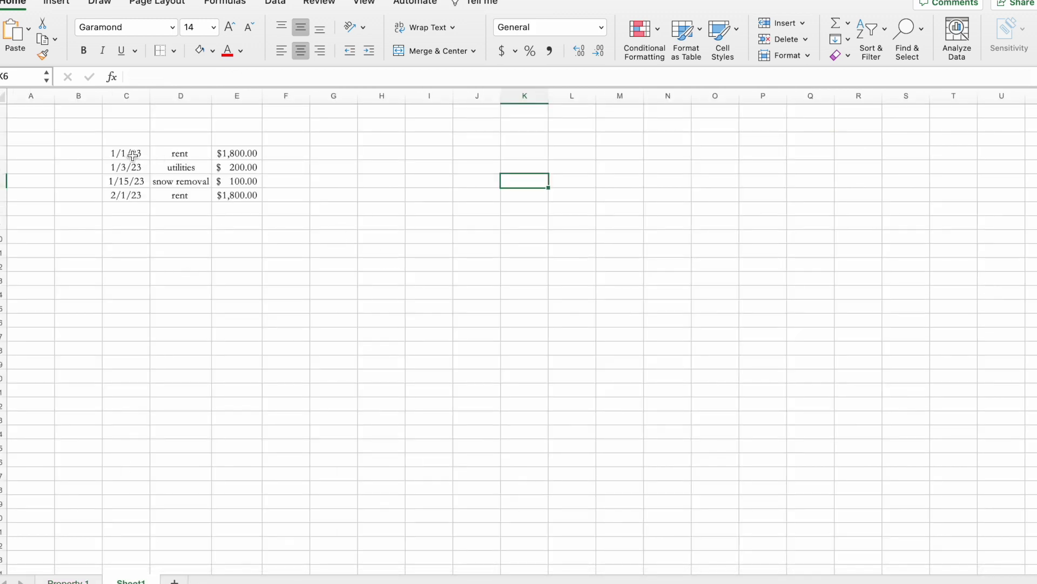
Select the first rent entry on Sheet1 to read the February transactions.
left_click(178, 152)
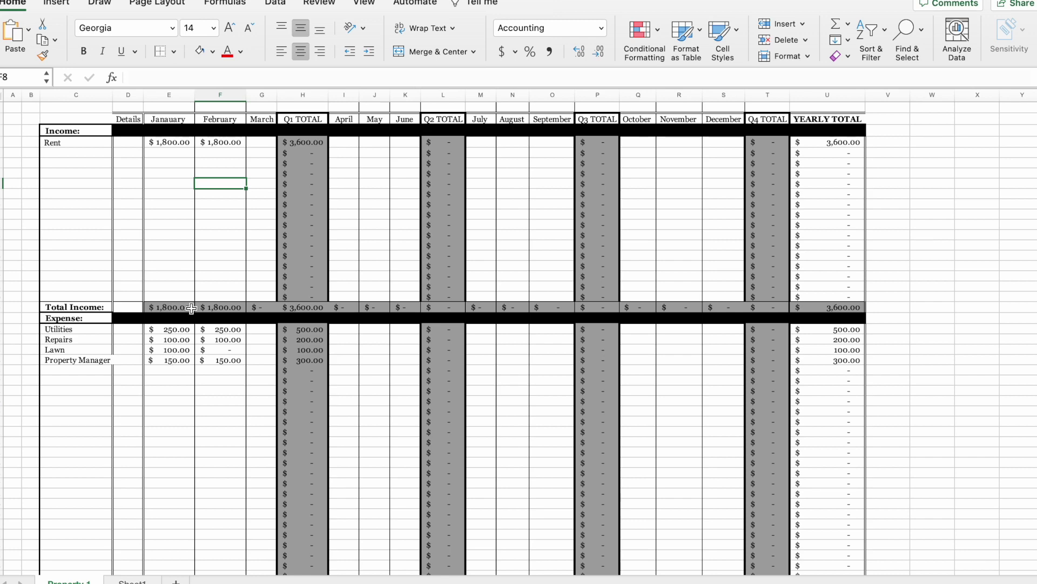
Review Total Expense, Net Income and the yearly totals column, then bring up the Schedule E PDF.
scroll(192, 308, "down", 4)
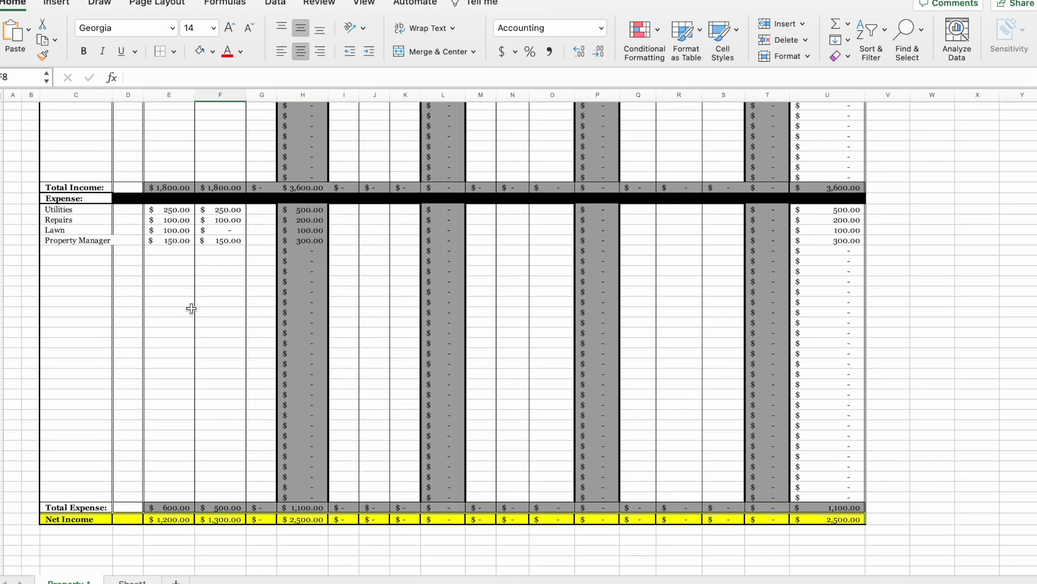
scroll(191, 308, "up", 4)
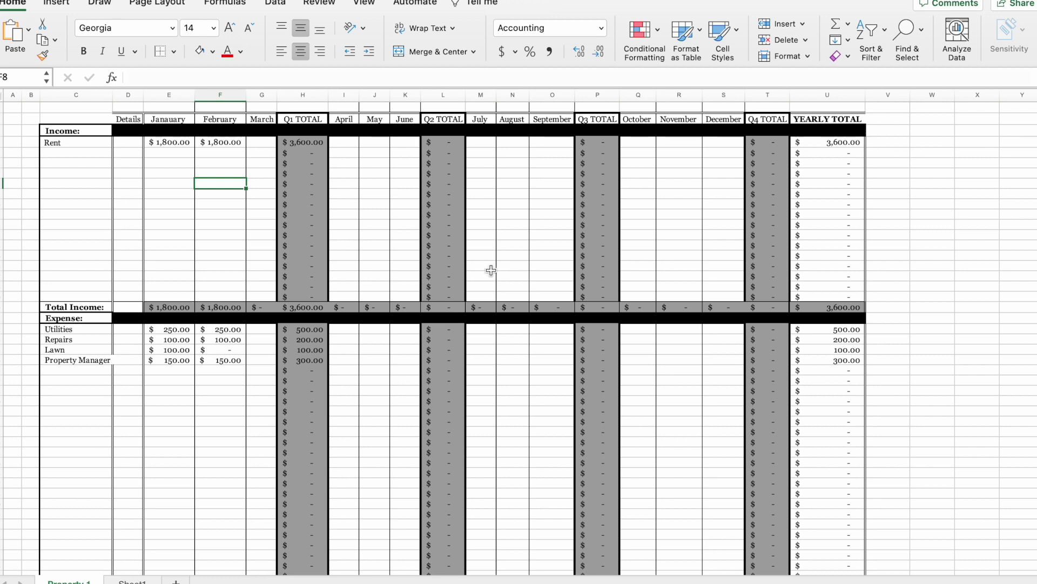
left_click_drag(843, 146, 843, 483)
left_click(954, 323)
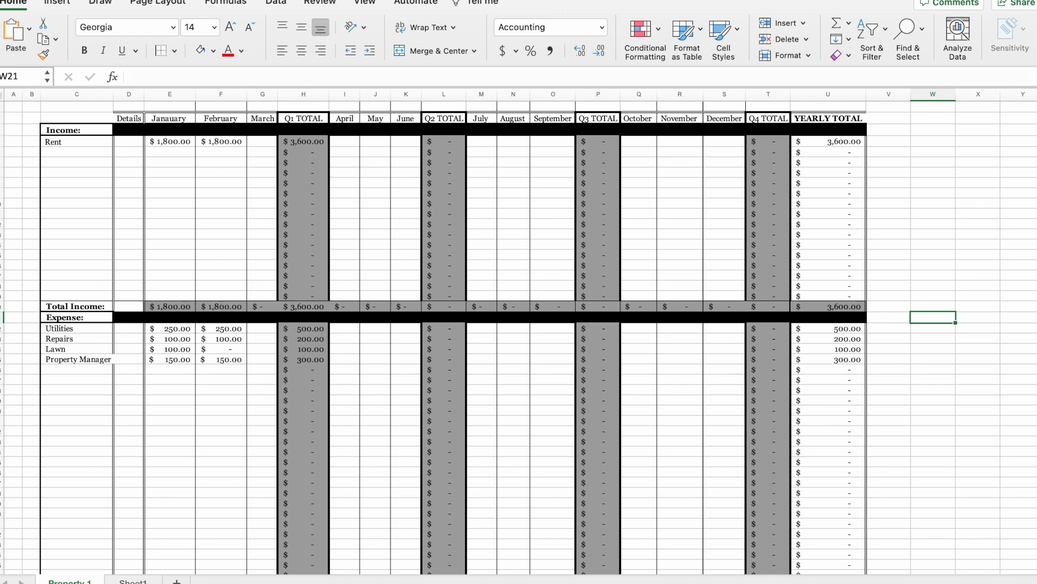
key("super+Tab")
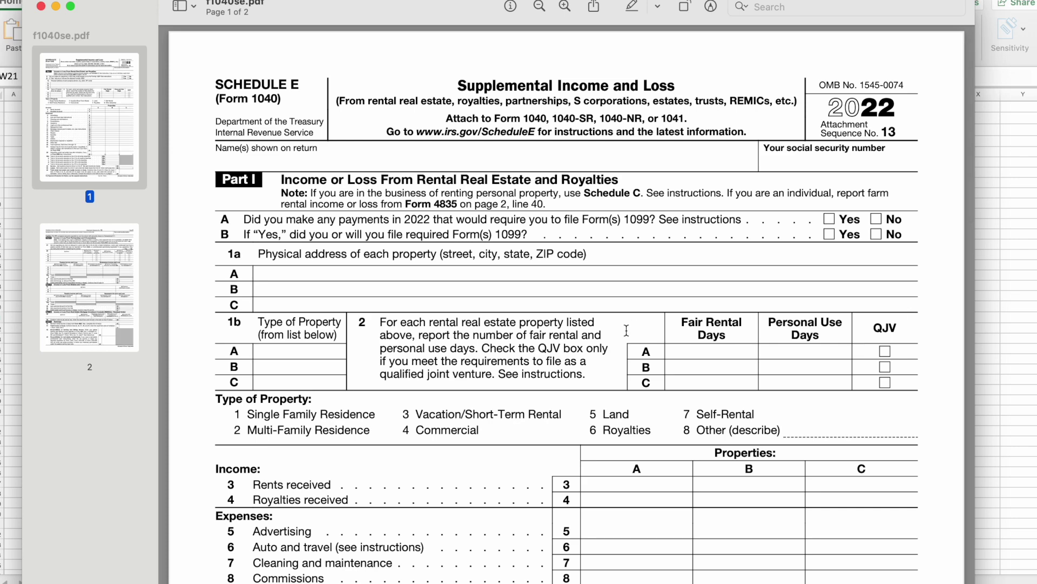
Read the expense lines in f1040se.pdf, then return to the Excel workbook.
scroll(693, 369, "down", 10)
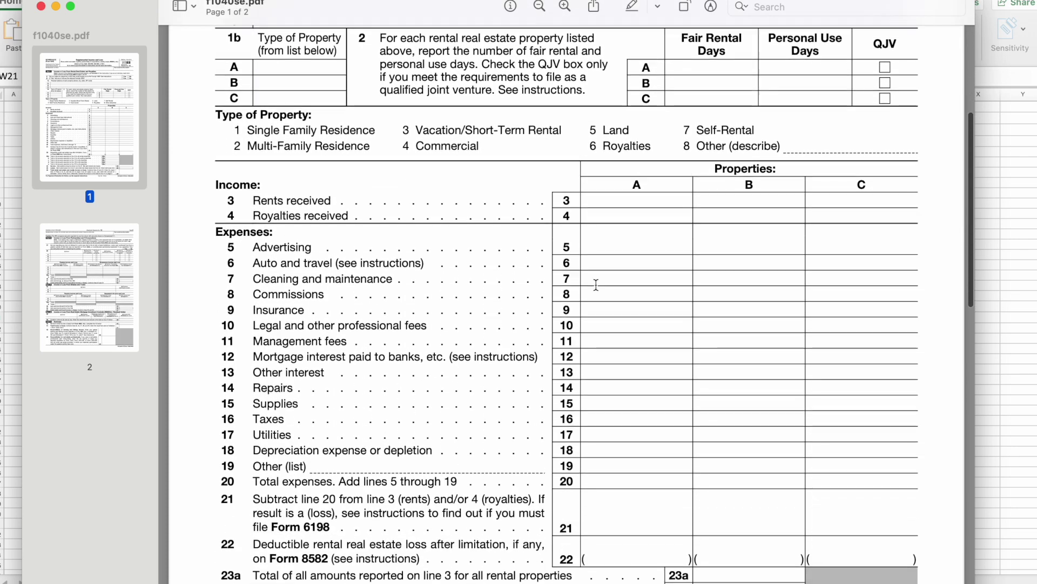
scroll(596, 285, "down", 5)
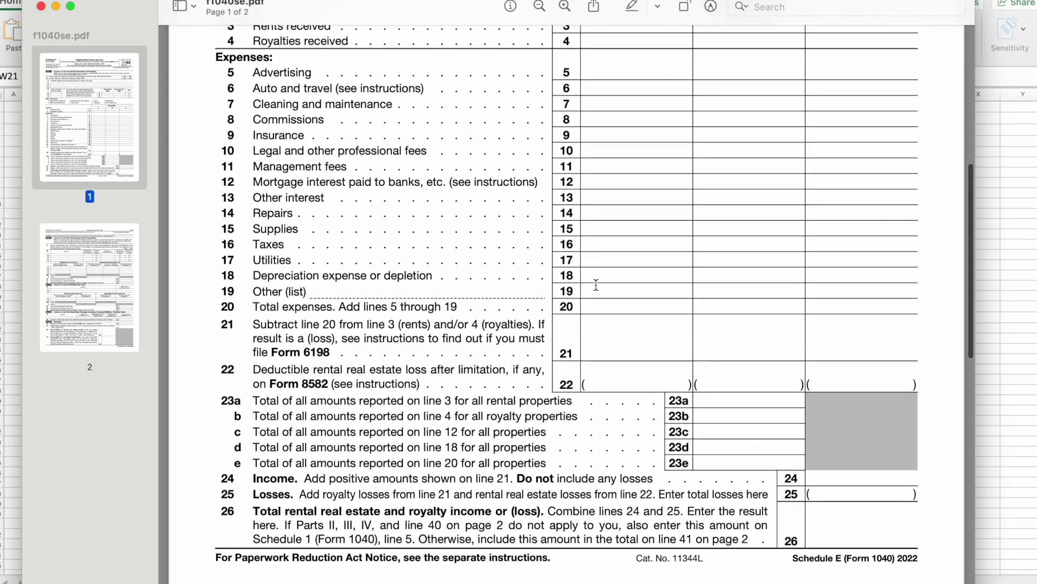
scroll(596, 285, "down", 1)
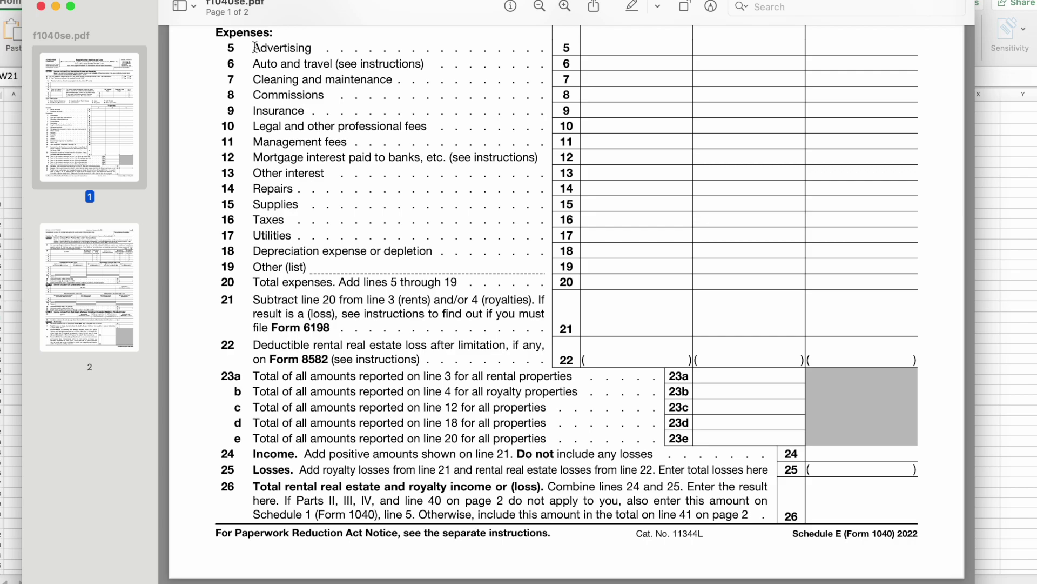
left_click(9, 356)
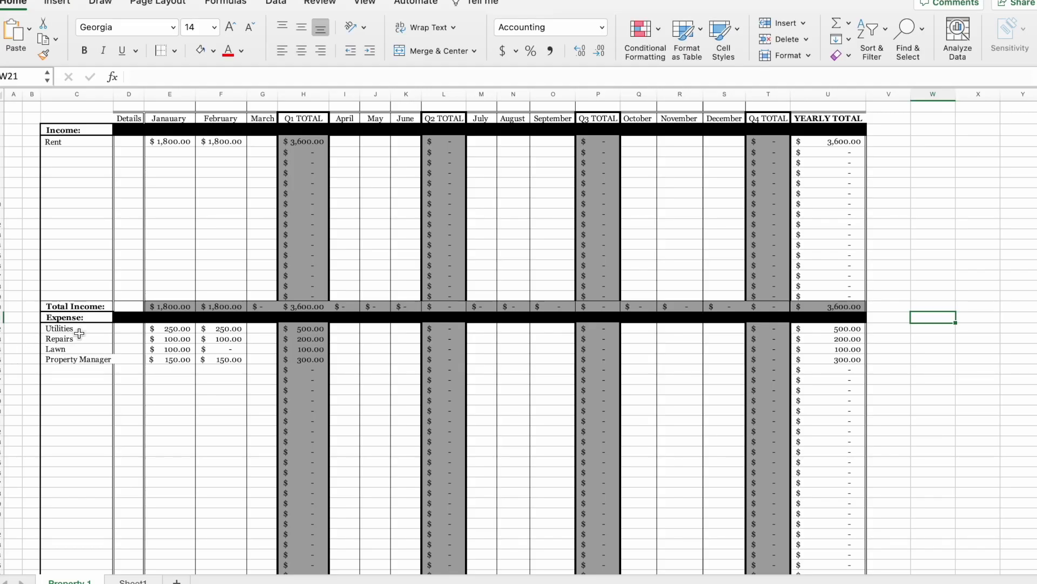
Review the Property 1 expense labels, selecting Lawn, and compare them with Schedule E's expense list.
scroll(81, 357, "down", 3)
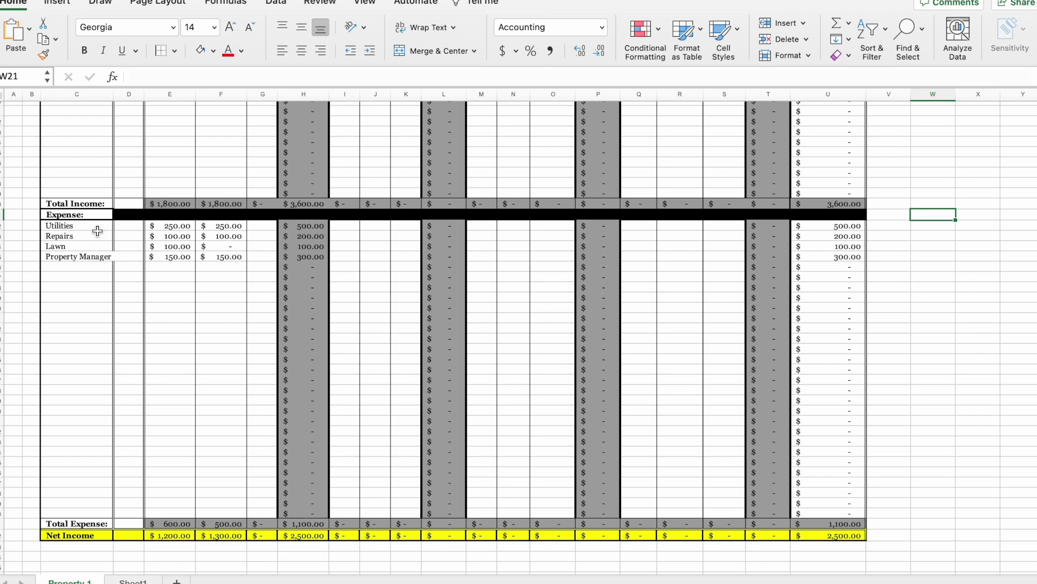
left_click(132, 228)
scroll(132, 228, "up", 5)
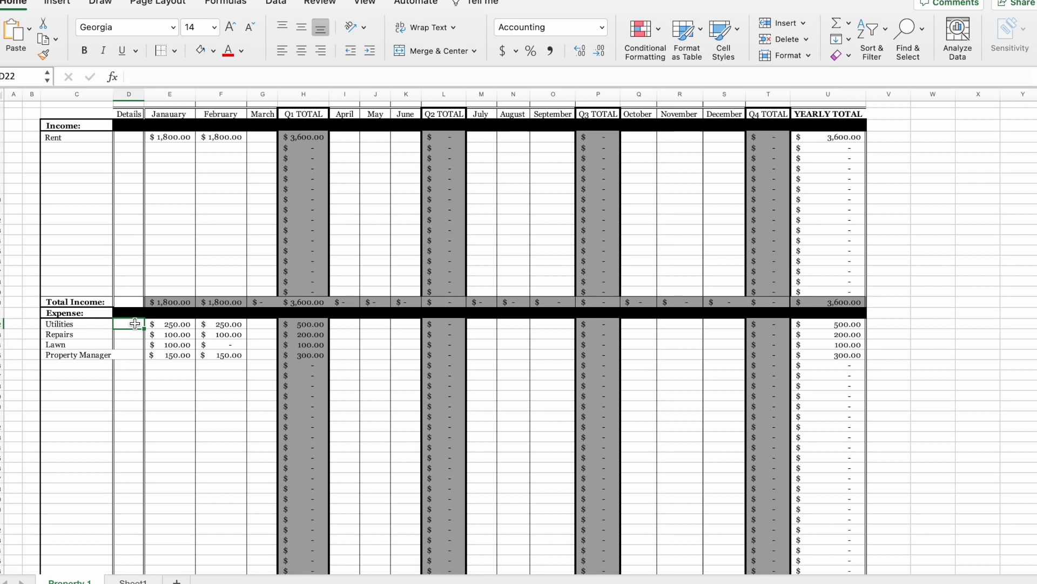
left_click(86, 347)
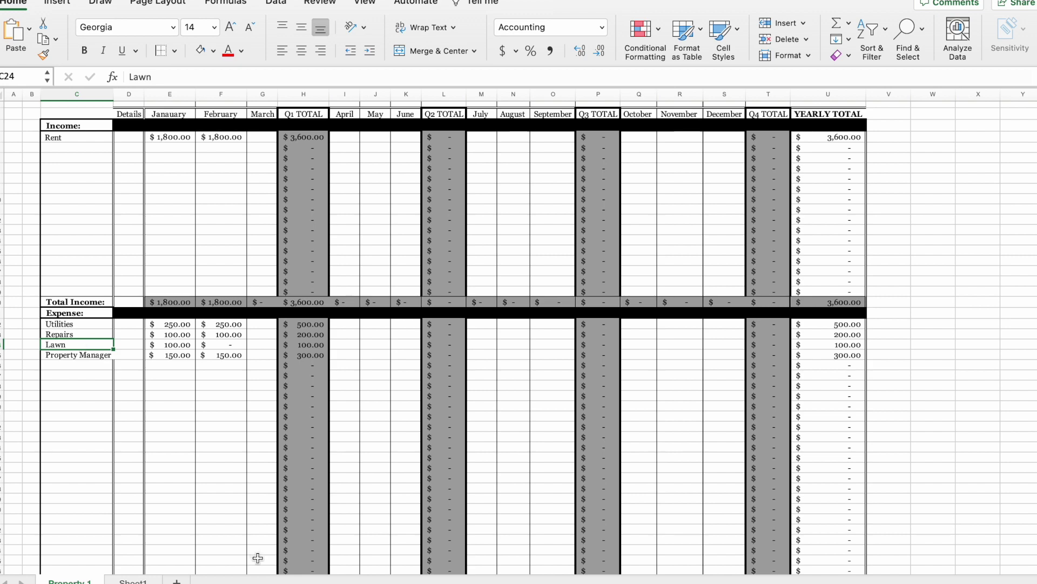
key("super+Tab")
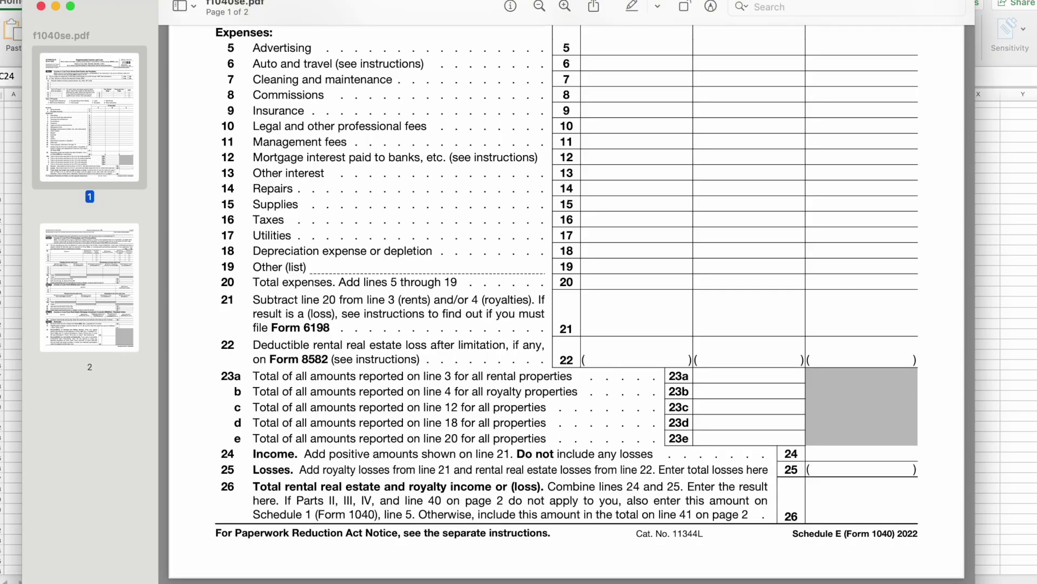
key("super+Tab")
Relabel the Lawn expense as 'Cleaning and maintenance' and widen column C to fit the item names.
left_click(121, 70)
type("Cleaning and maintenance")
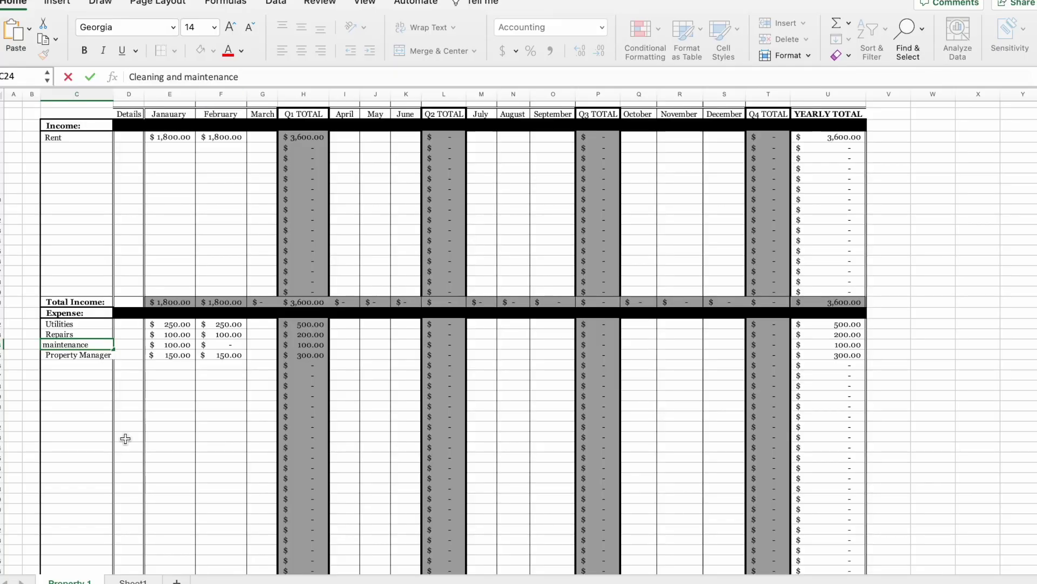
key("Return")
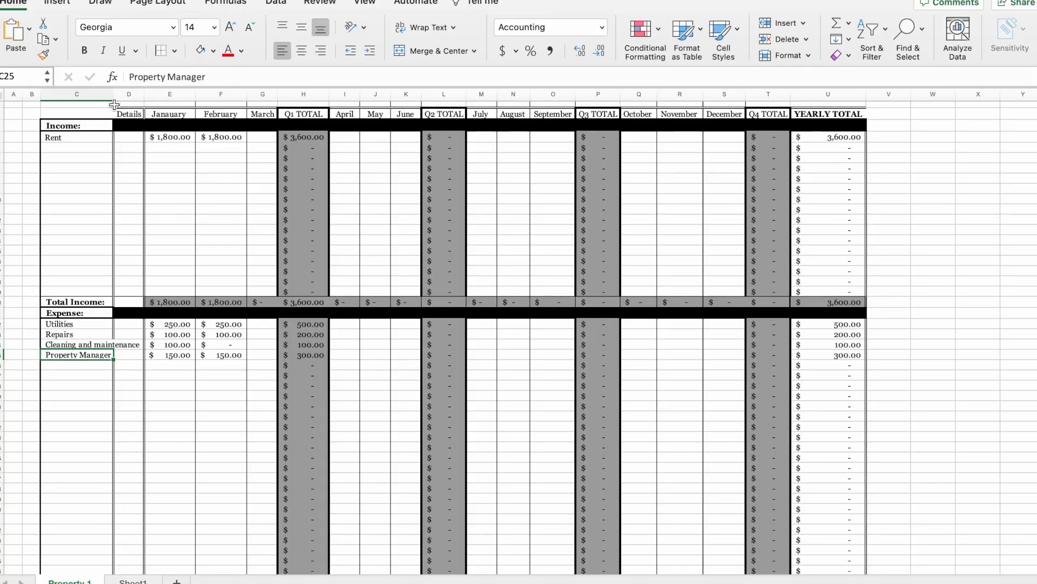
left_click_drag(112, 96, 149, 389)
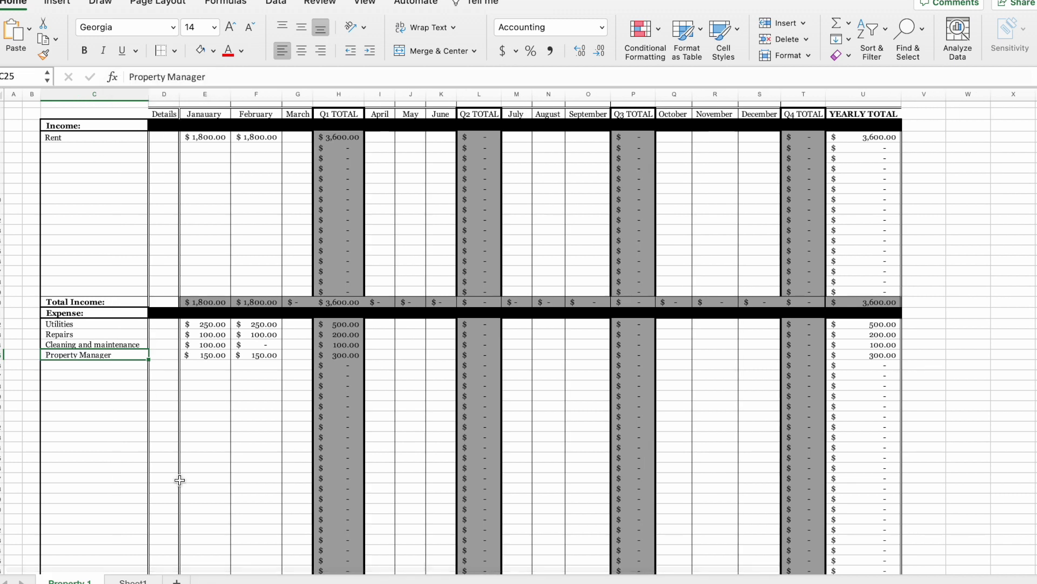
Add the detail note 'Snow removal January' beside it, fit column D, and fix the stray space.
left_click(167, 344)
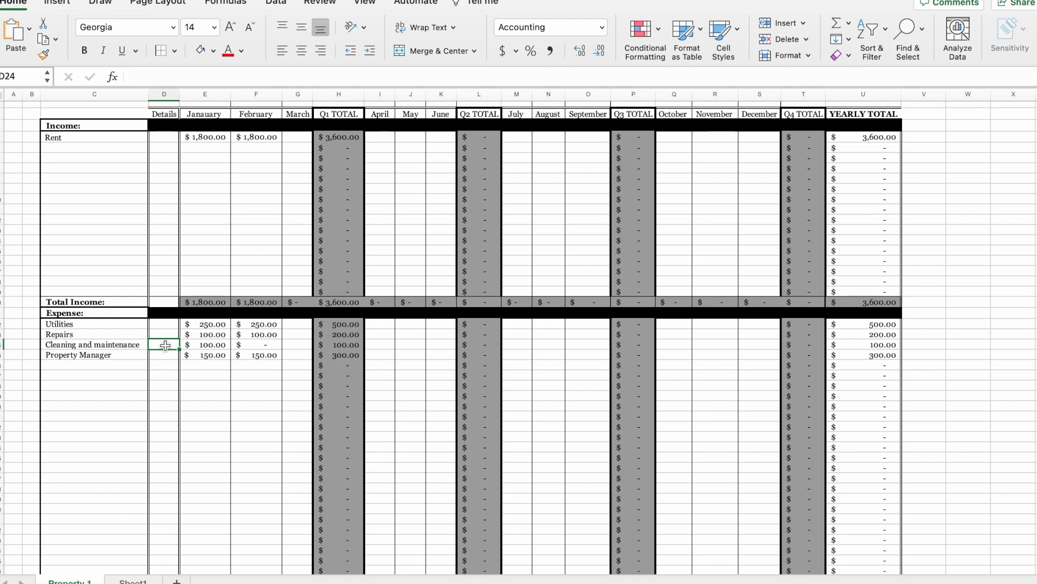
type("Snow re moval January")
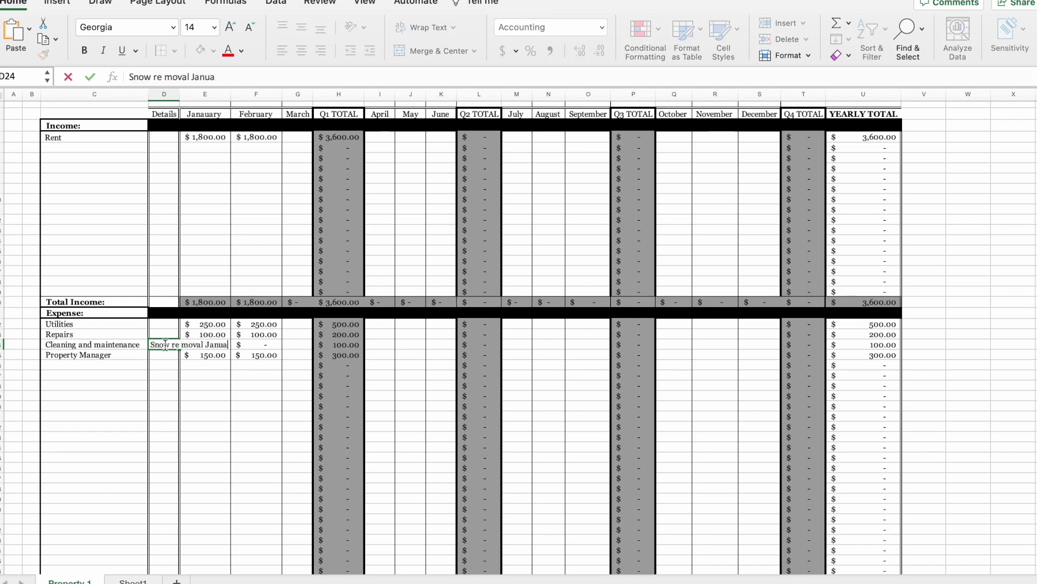
key("Return")
double_click(179, 94)
left_click(196, 347)
left_click(165, 76)
key("BackSpace")
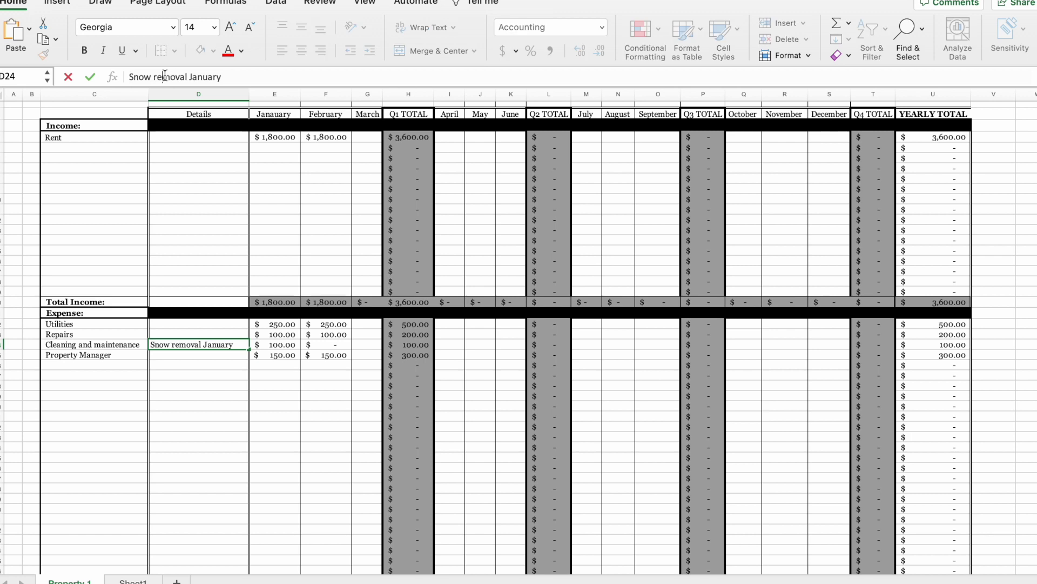
key("Return")
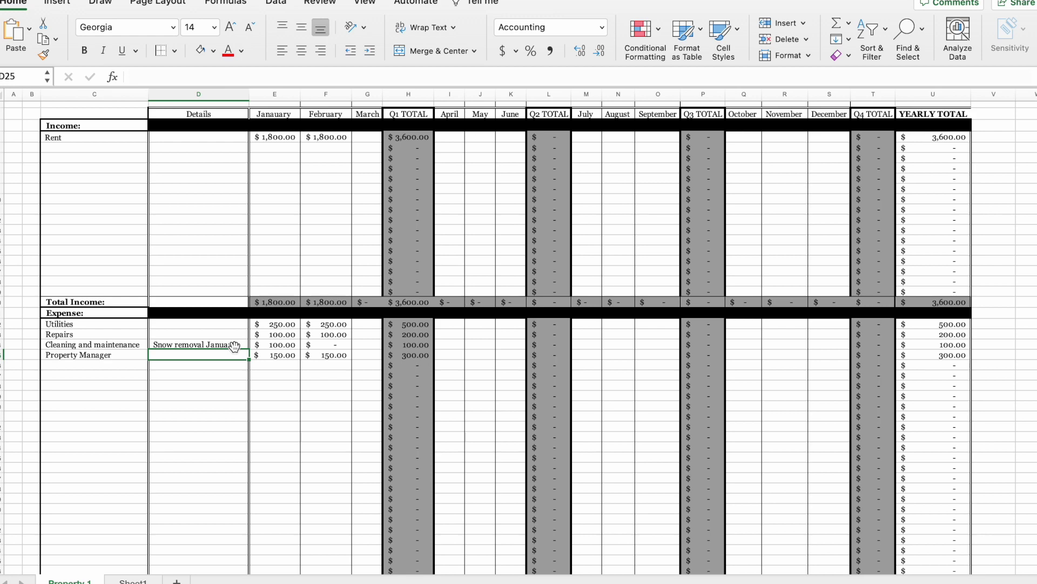
left_click(130, 347)
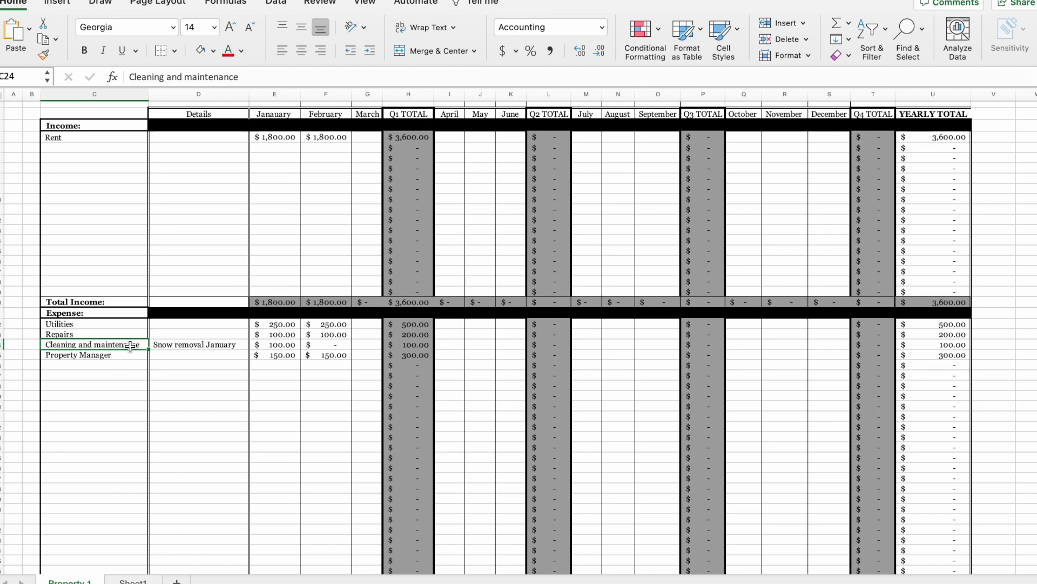
scroll(284, 379, "right", 1)
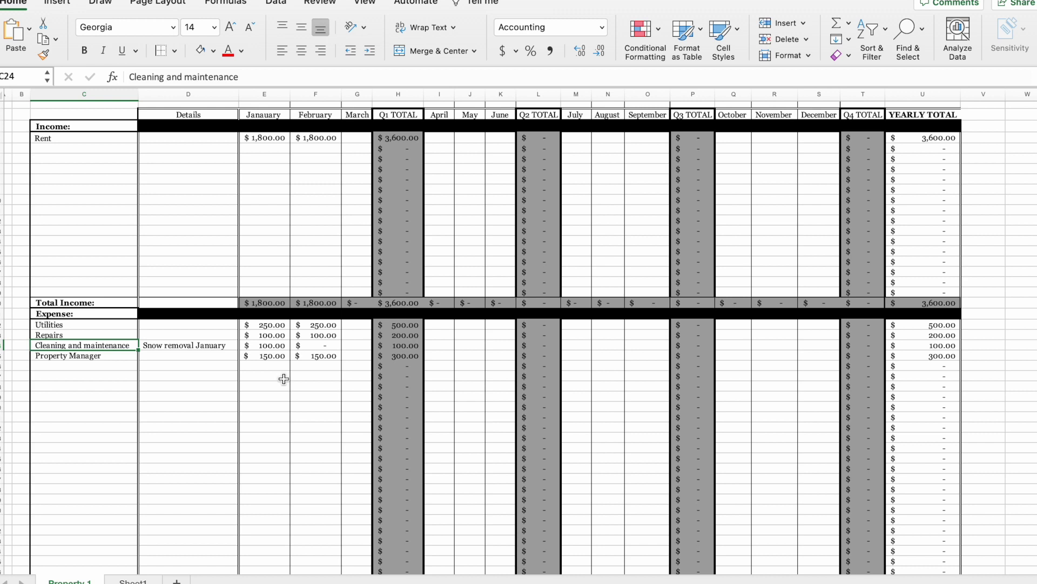
left_click(103, 150)
Rename the Rent label to 'Rent for Dallas Property' and add 'Rent for PA Property' below it.
left_click(112, 141)
left_click(190, 77)
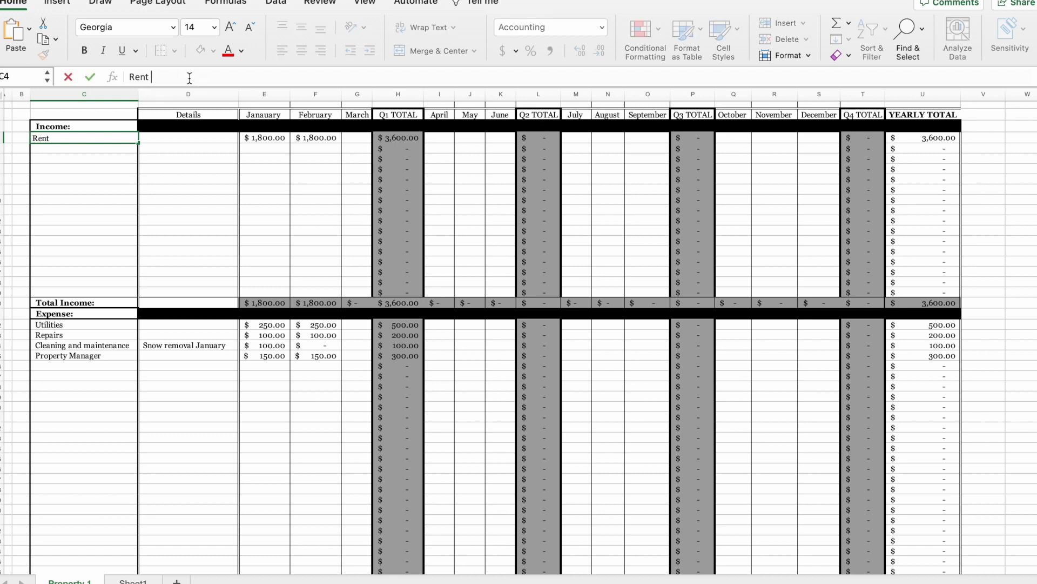
type("for Dallas Property")
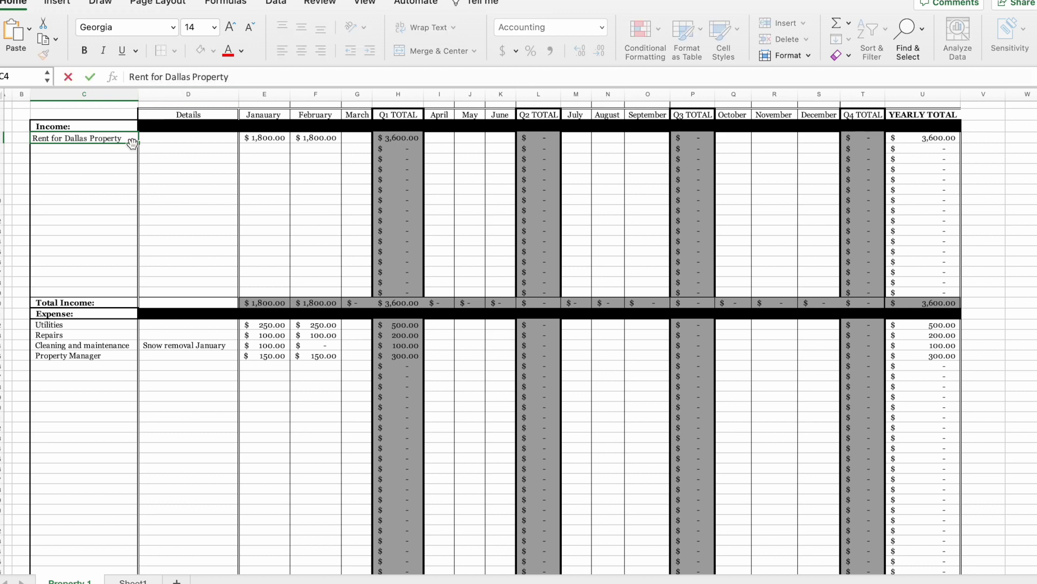
left_click(118, 151)
type("Rent for ")
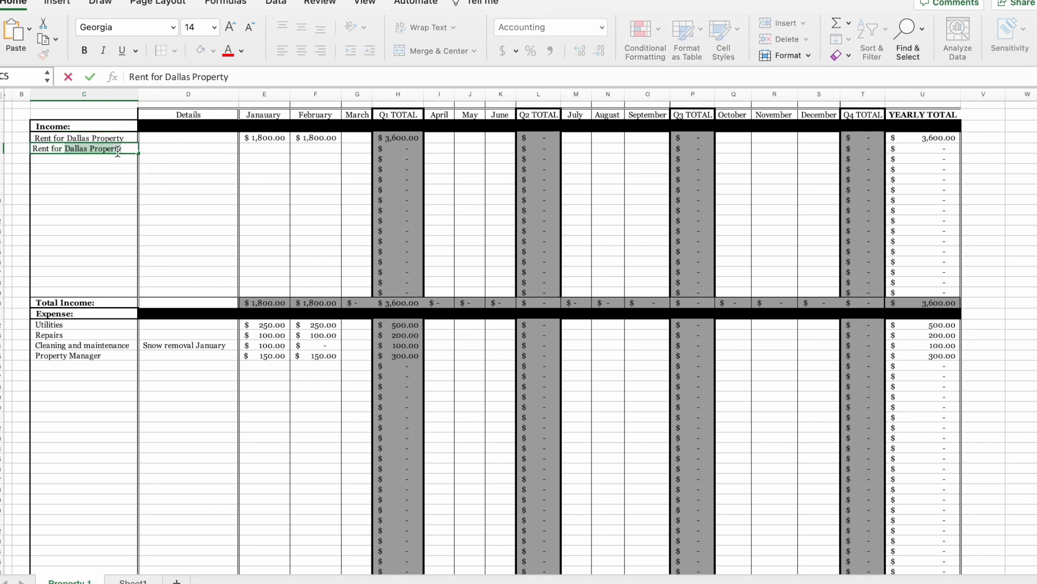
type("PA Property")
left_click(115, 396)
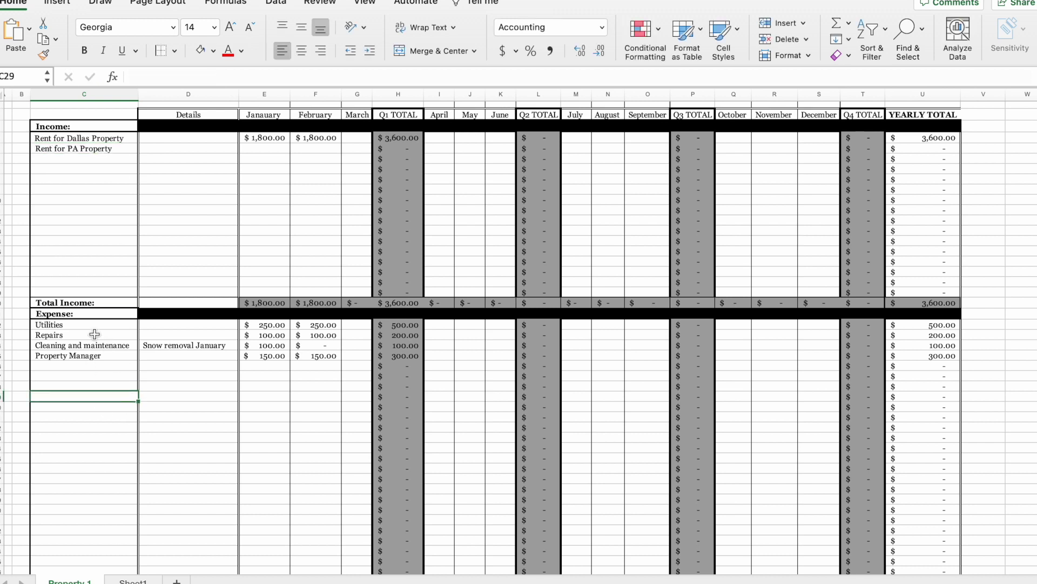
Add 400 to January and February Utilities so each totals 650.
left_click(279, 325)
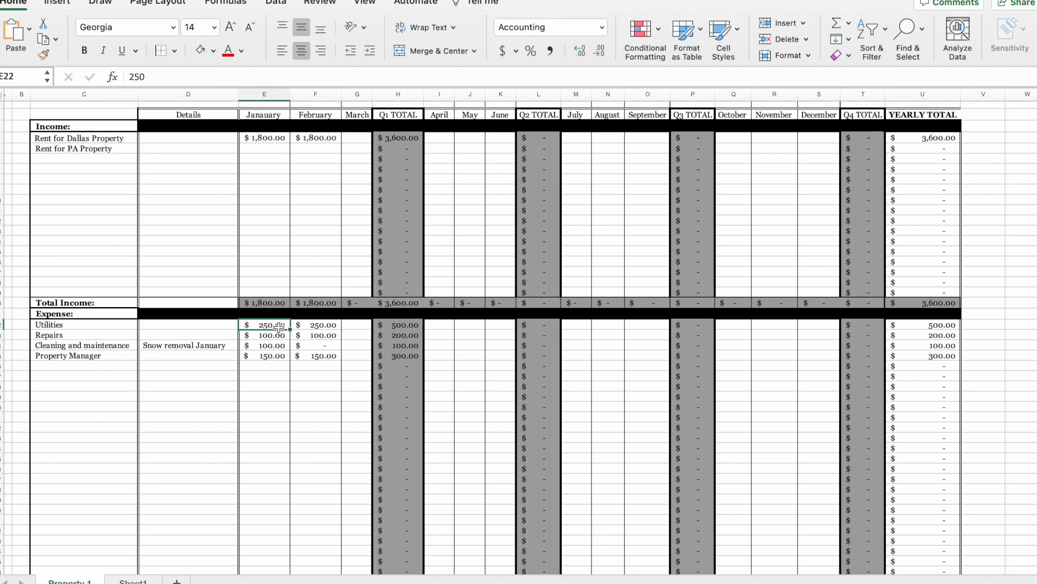
left_click(129, 76)
type("=")
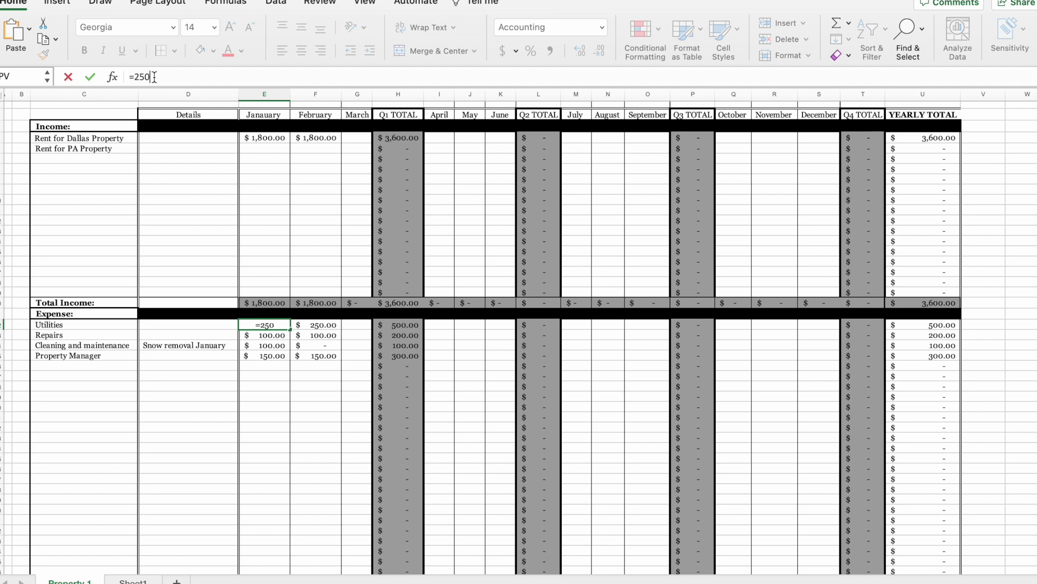
type("+400")
key("Return")
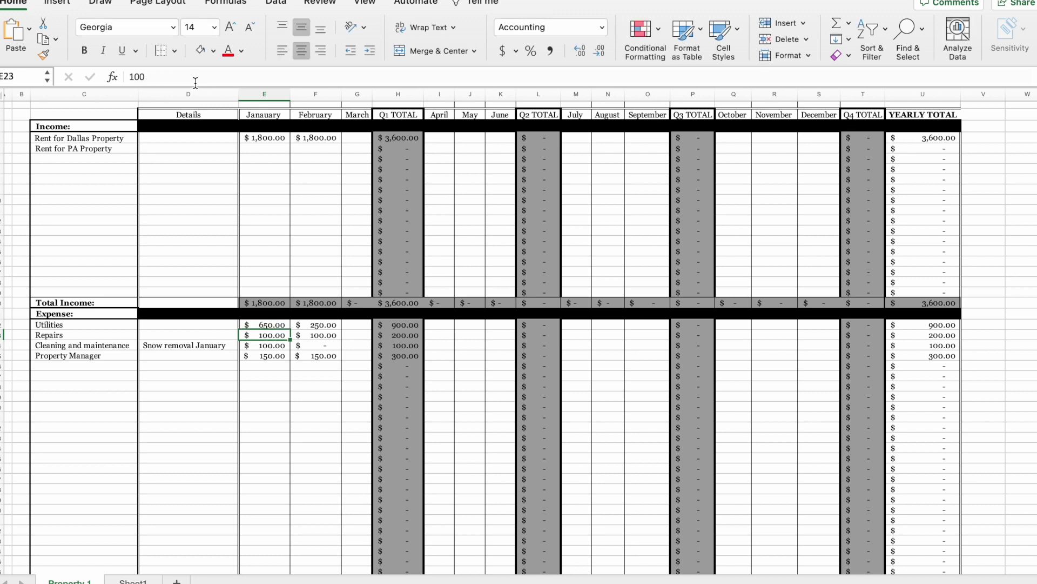
left_click(324, 326)
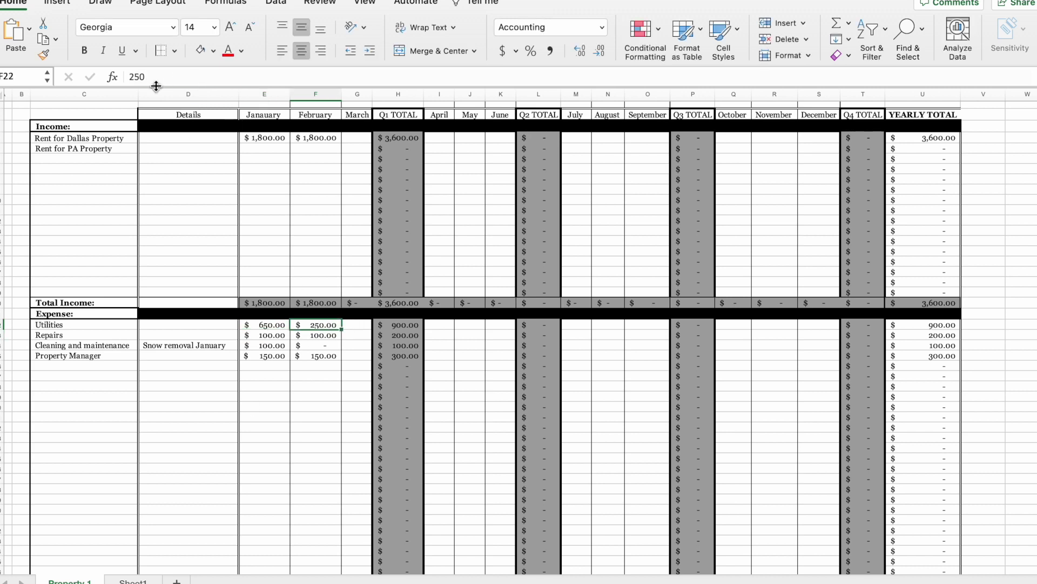
left_click(130, 76)
type("=")
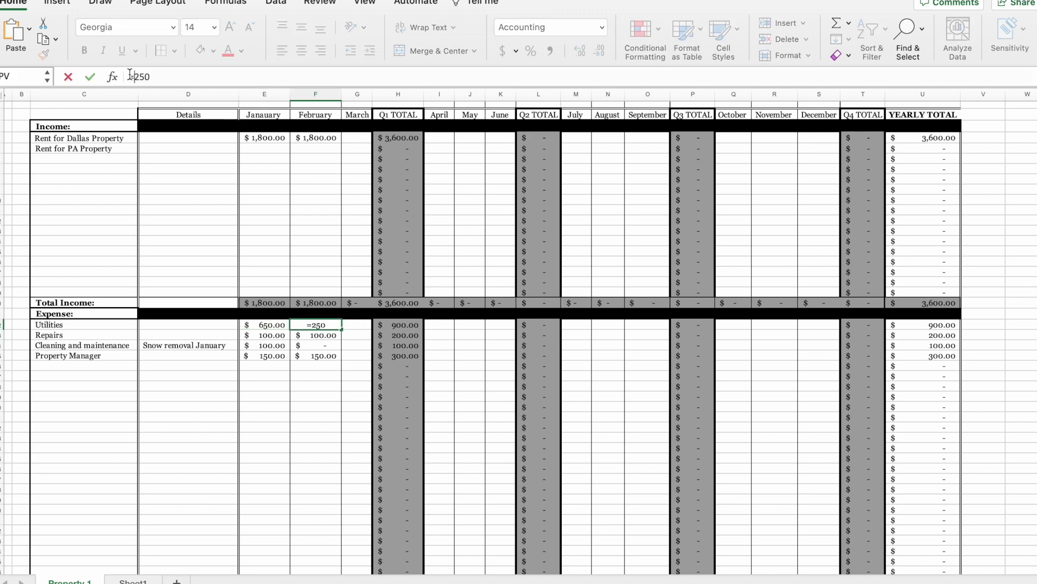
type("+400")
key("Return")
Make January Repairs =100+1500, Cleaning =100+500 and Property Manager =150+150.
left_click(278, 335)
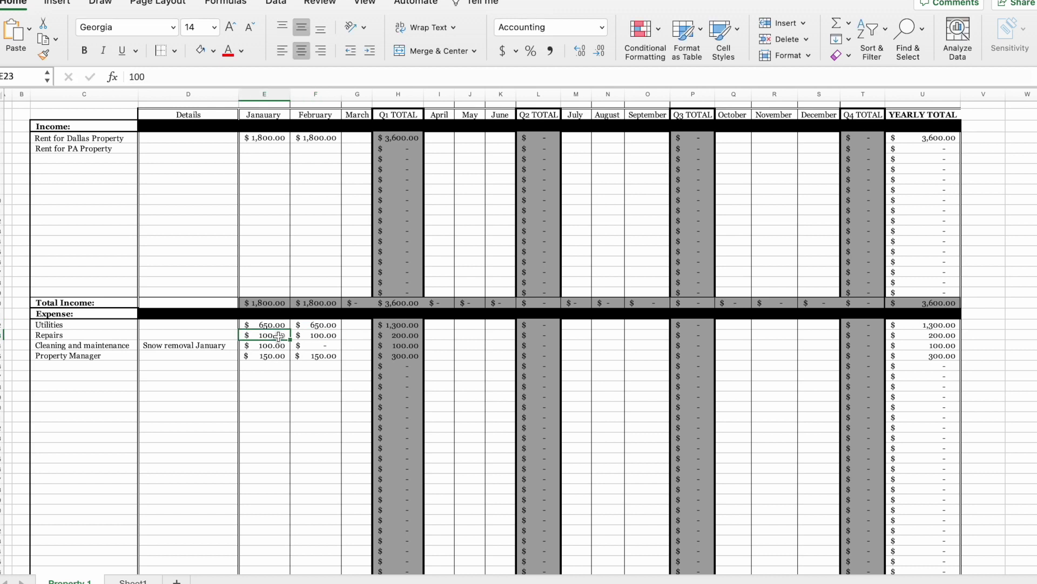
left_click(130, 76)
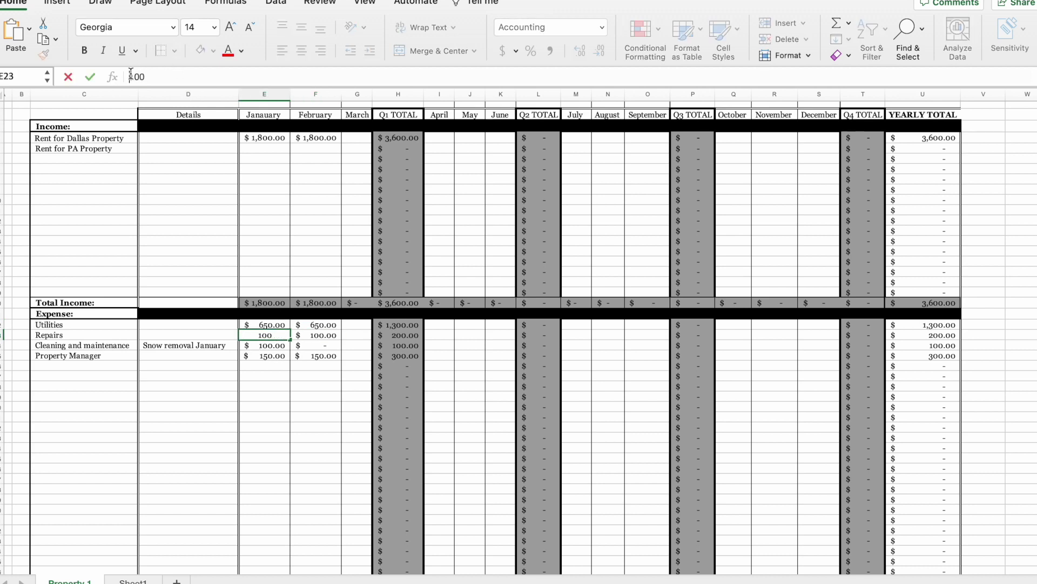
type("=100")
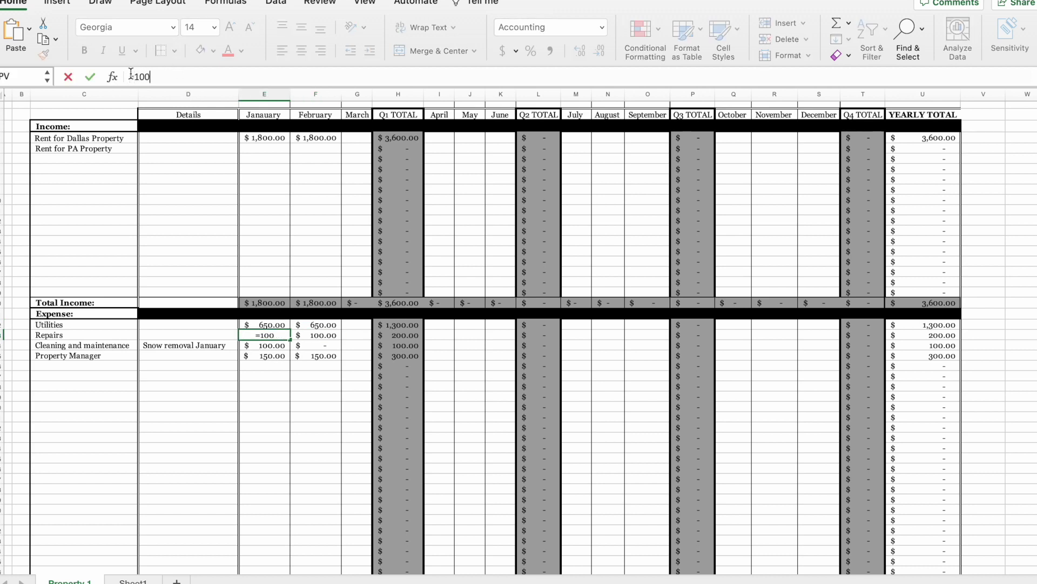
type("+1500")
key("Return")
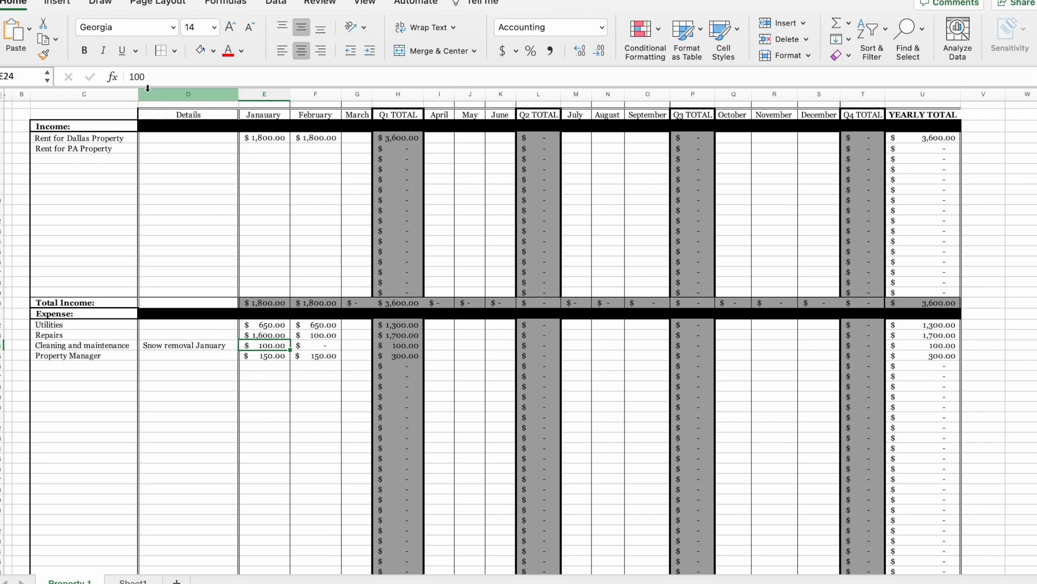
left_click(129, 78)
type("=")
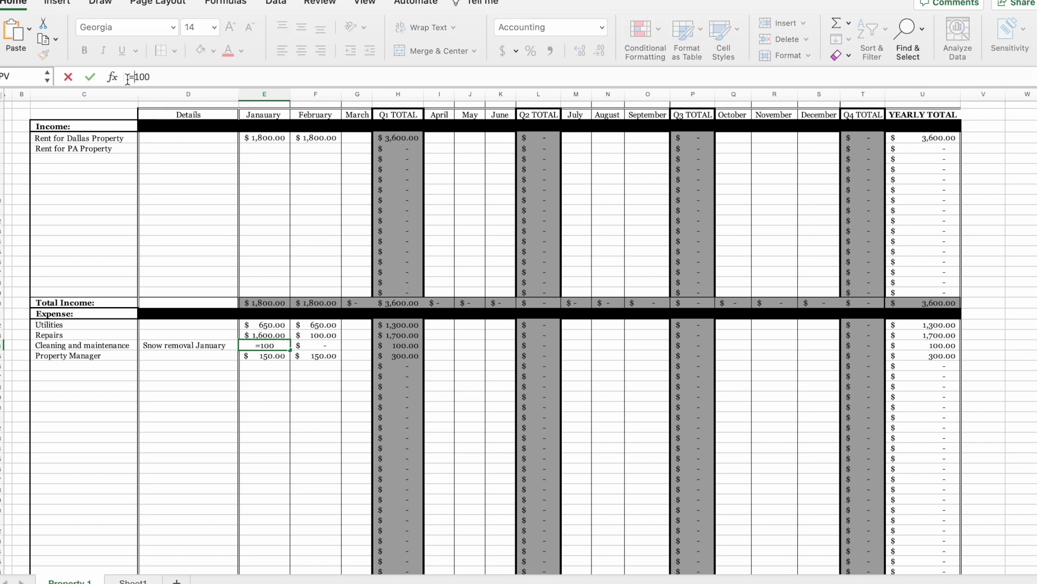
left_click(157, 78)
type("+")
type("500")
key("Return")
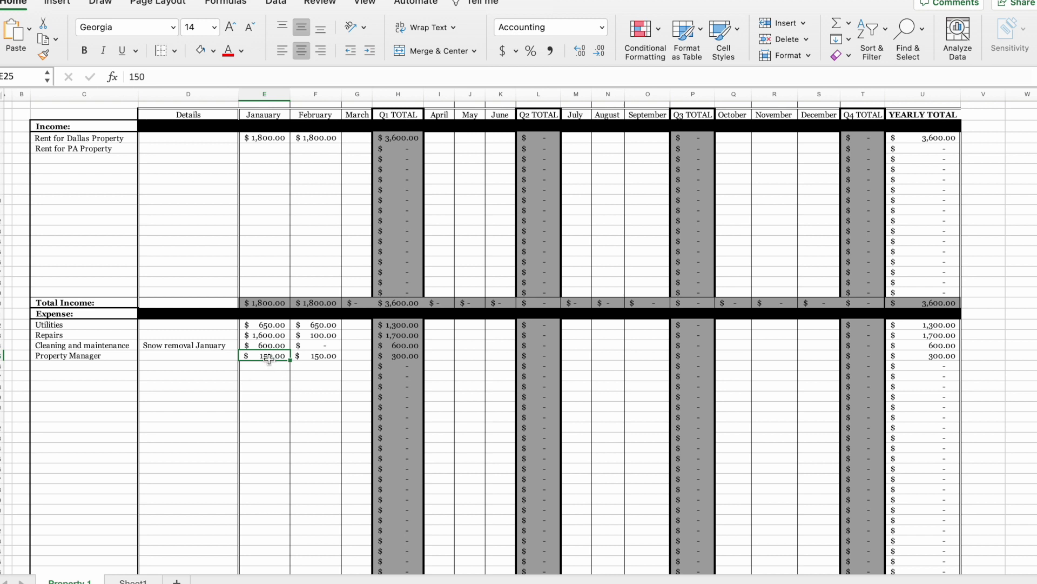
type("=150+150")
key("Return")
left_click(279, 149)
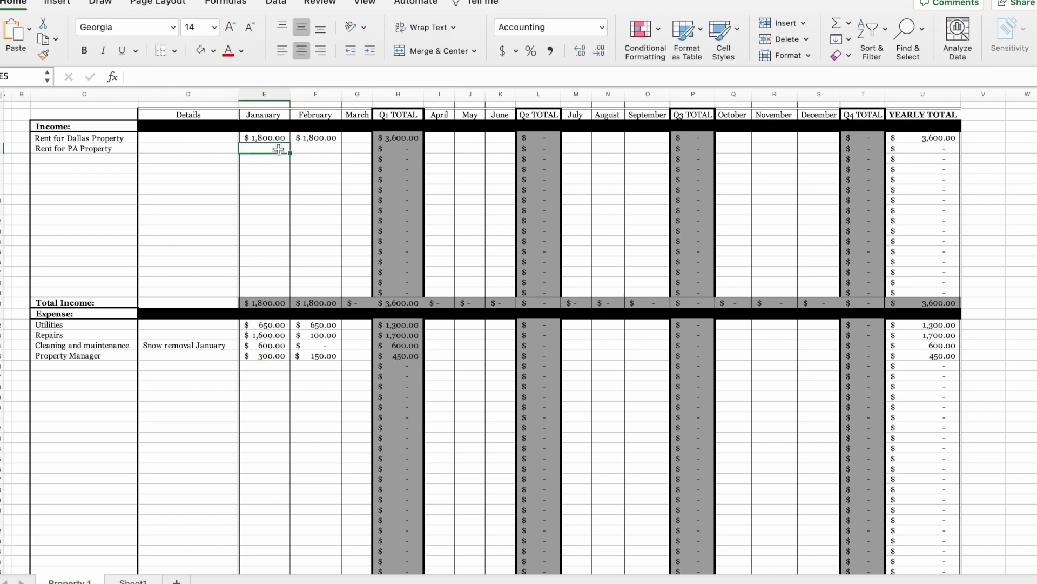
type("1,000")
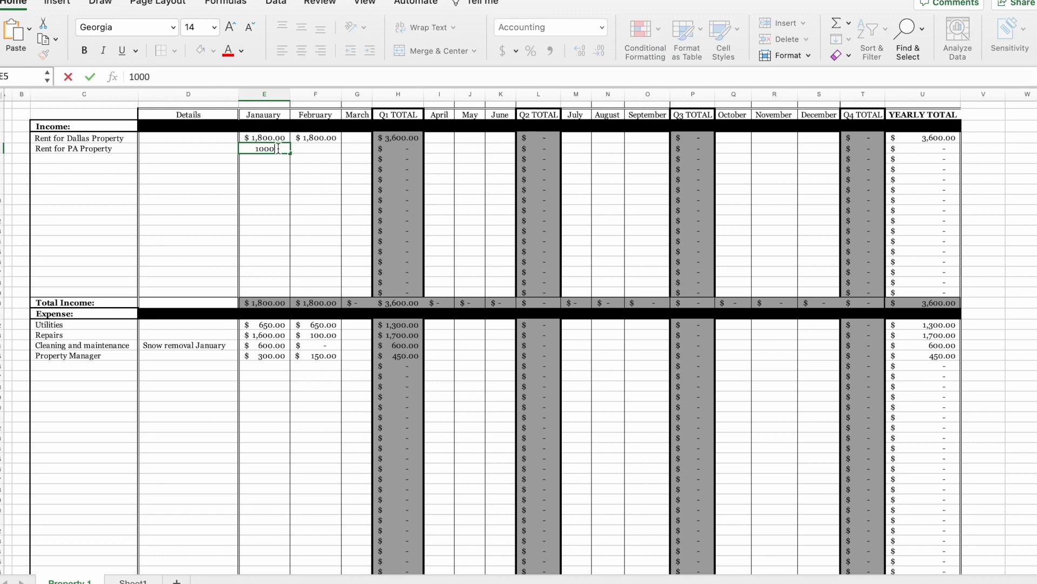
key("Return")
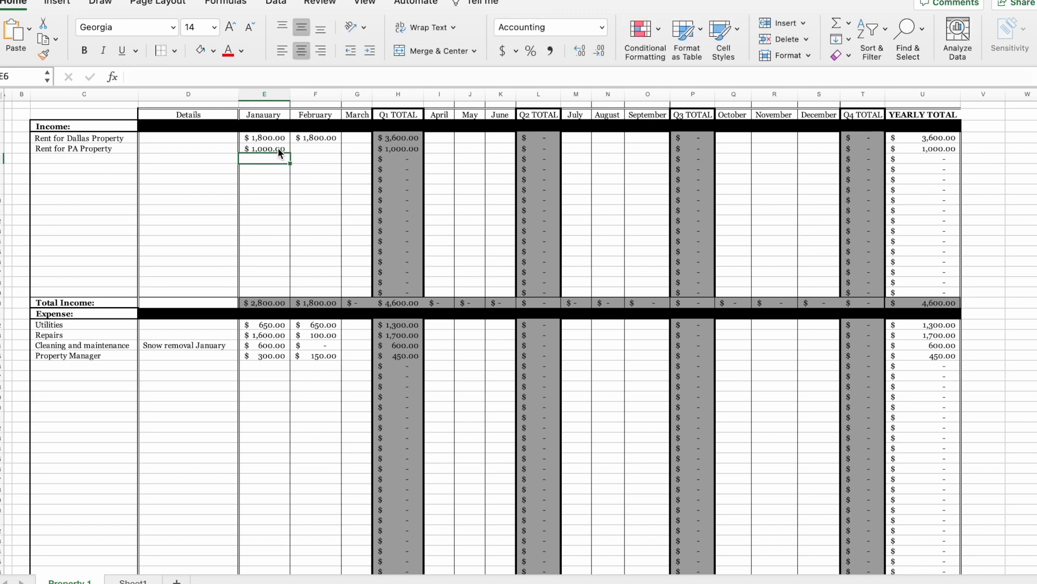
scroll(279, 152, "down", 5)
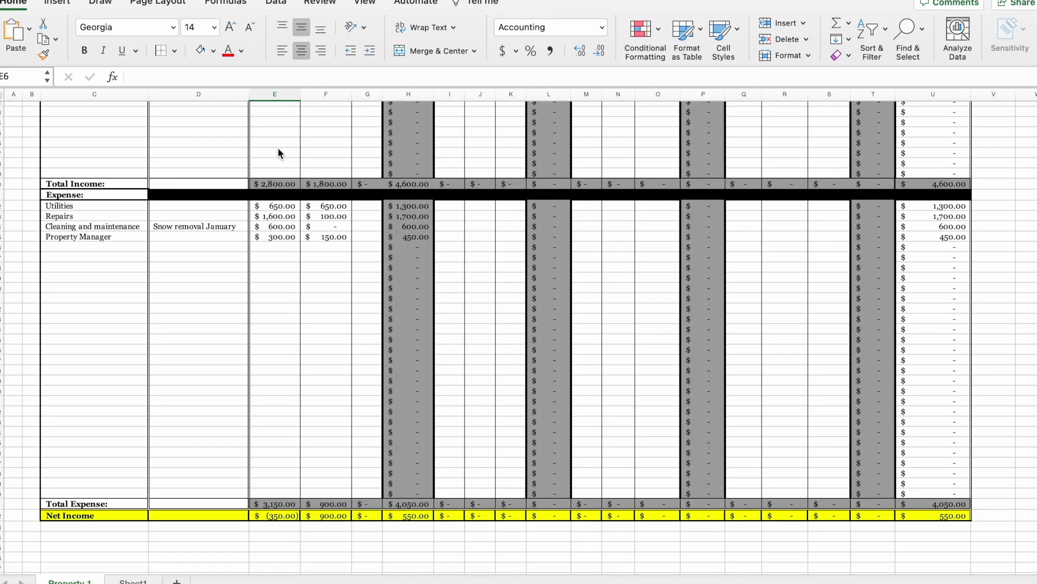
scroll(278, 147, "up", 4)
scroll(278, 147, "down", 7)
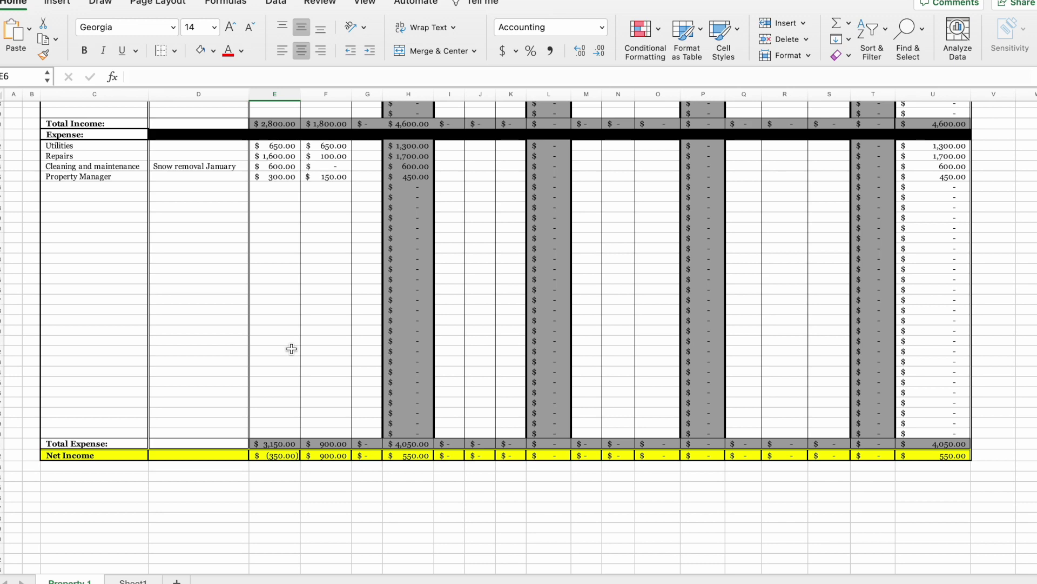
scroll(291, 349, "up", 6)
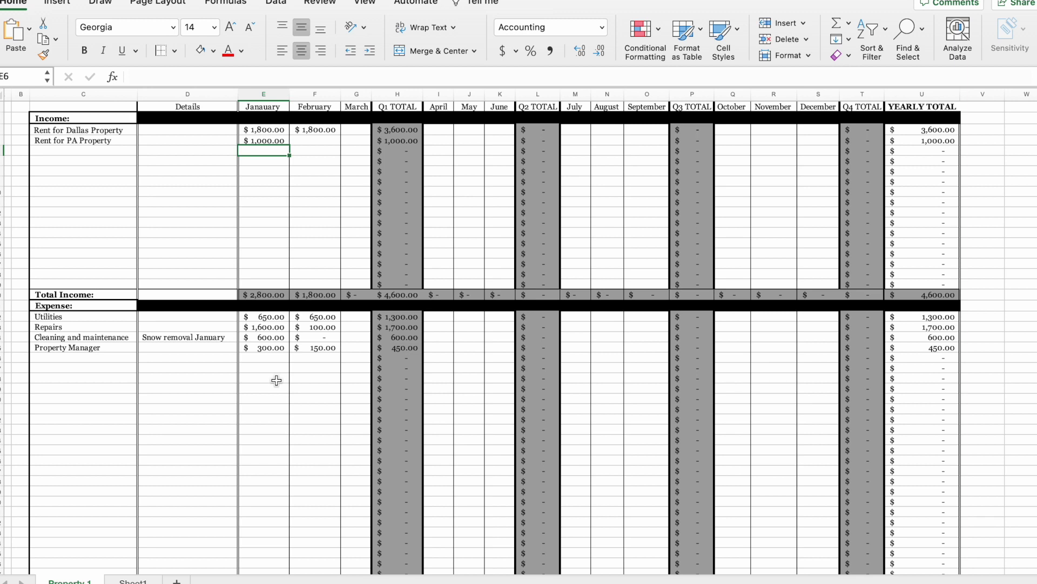
Clear the PA property's January rent amount and its 'Rent for PA Property' label.
left_click(278, 142)
key("Delete")
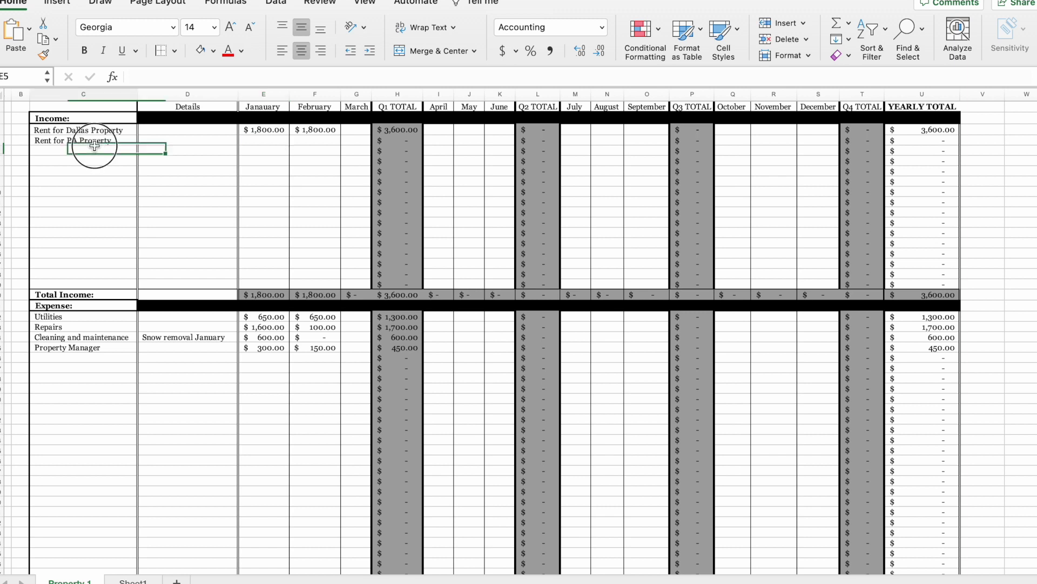
left_click(94, 142)
key("Delete")
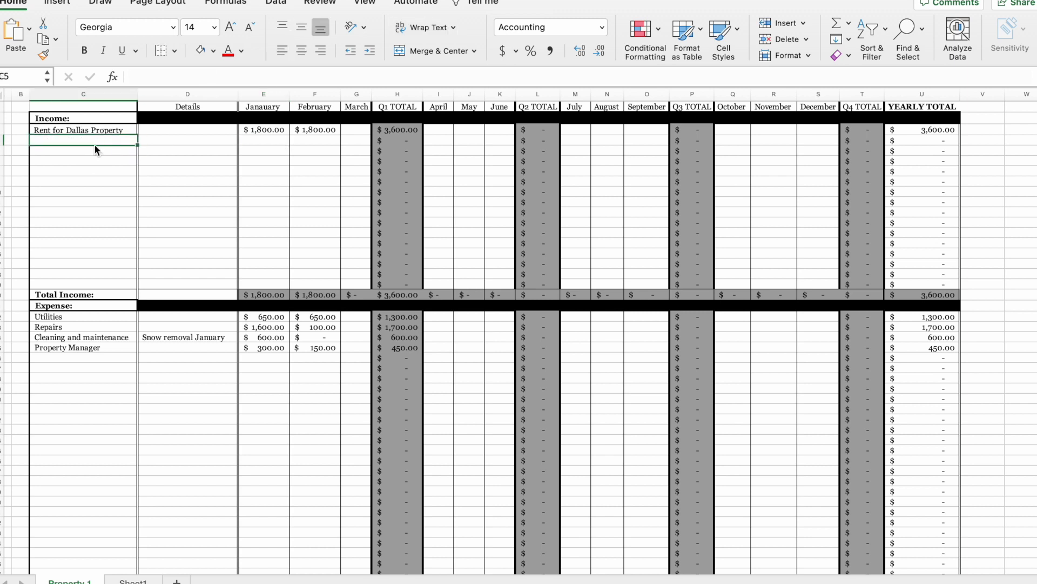
Remove the 400 PA share so January Utilities is back to 250.
left_click(279, 318)
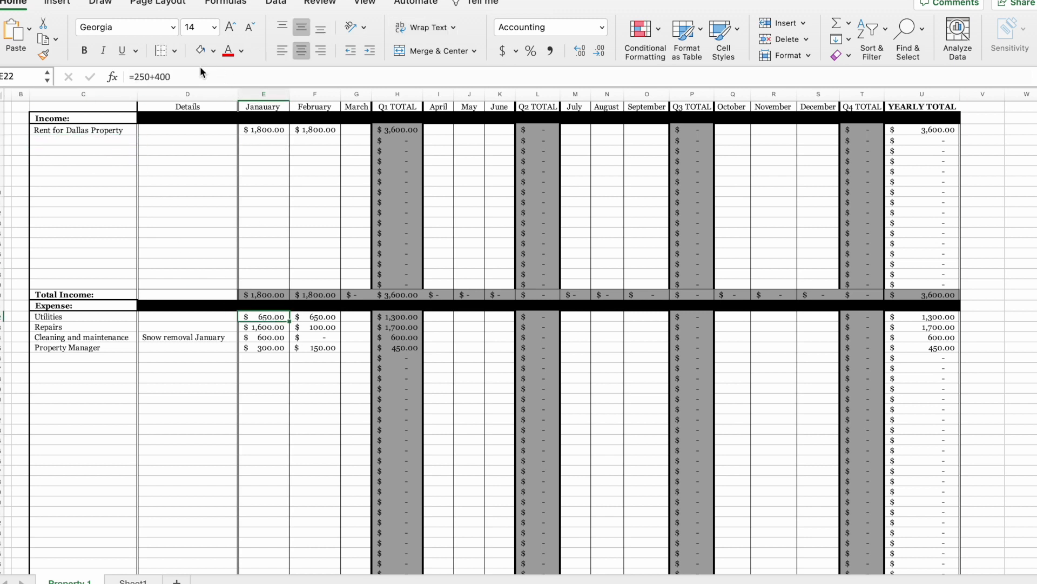
left_click_drag(185, 76, 153, 76)
key("BackSpace")
key("BackSpace")
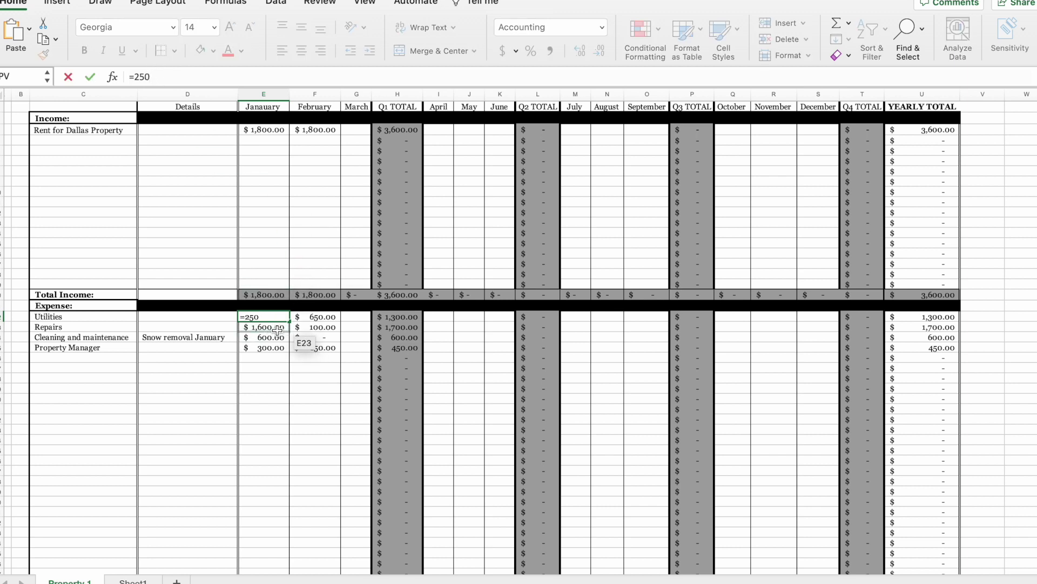
key("Escape")
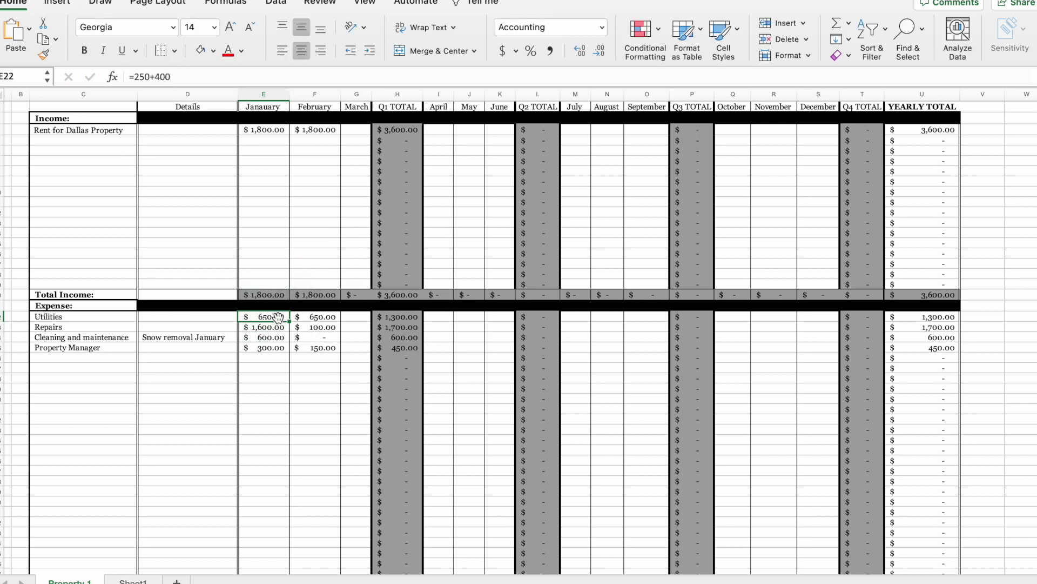
left_click(213, 78)
key("BackSpace")
key("BackSpace")
key("BackSpace")
key("BackSpace")
key("Return")
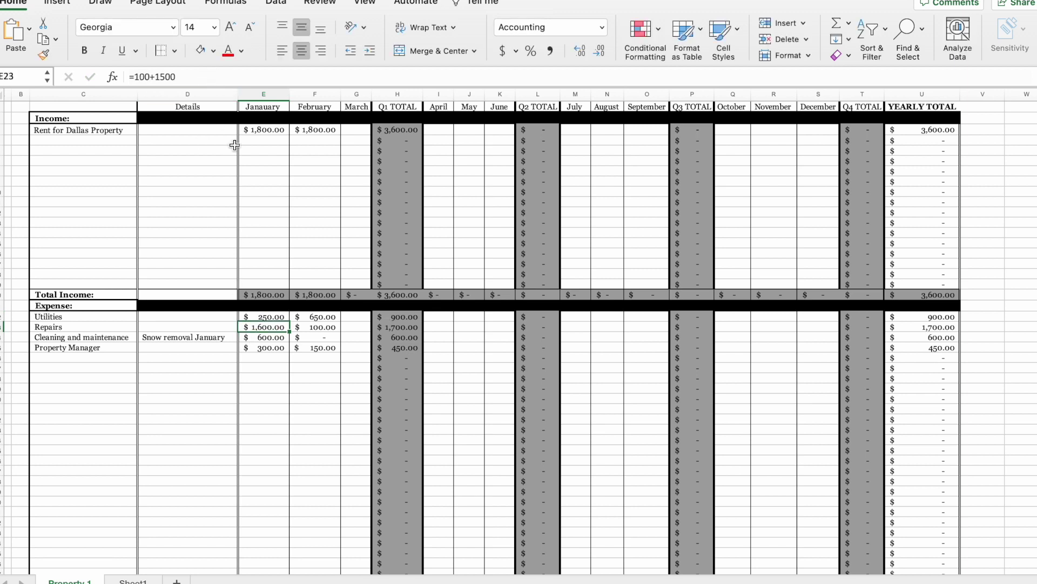
Revert January Repairs, Cleaning and maintenance, and Property Manager to 100, 100 and 150.
left_click(250, 81)
key("BackSpace")
key("BackSpace")
key("BackSpace")
key("BackSpace")
key("BackSpace")
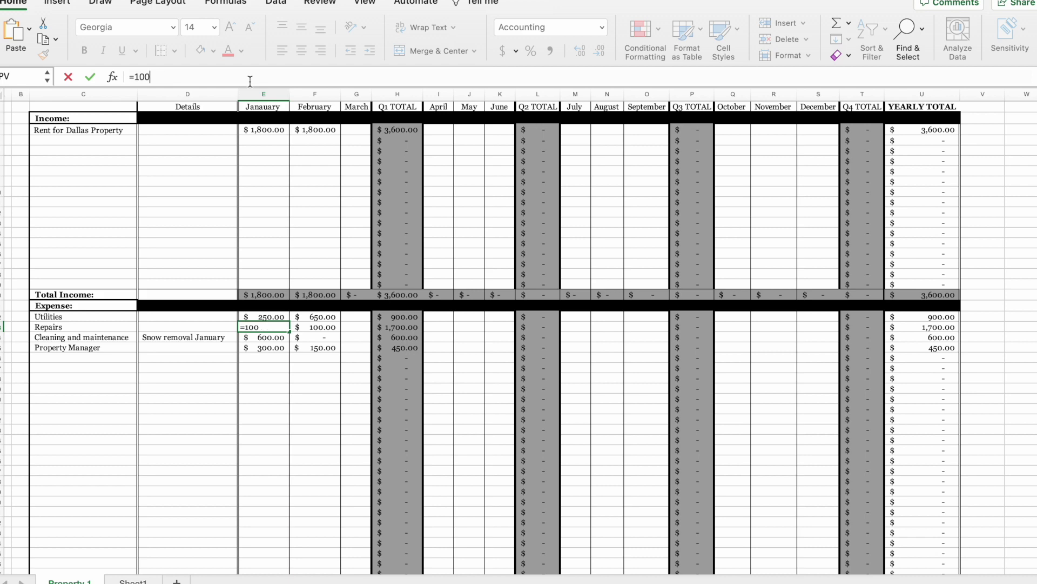
key("Return")
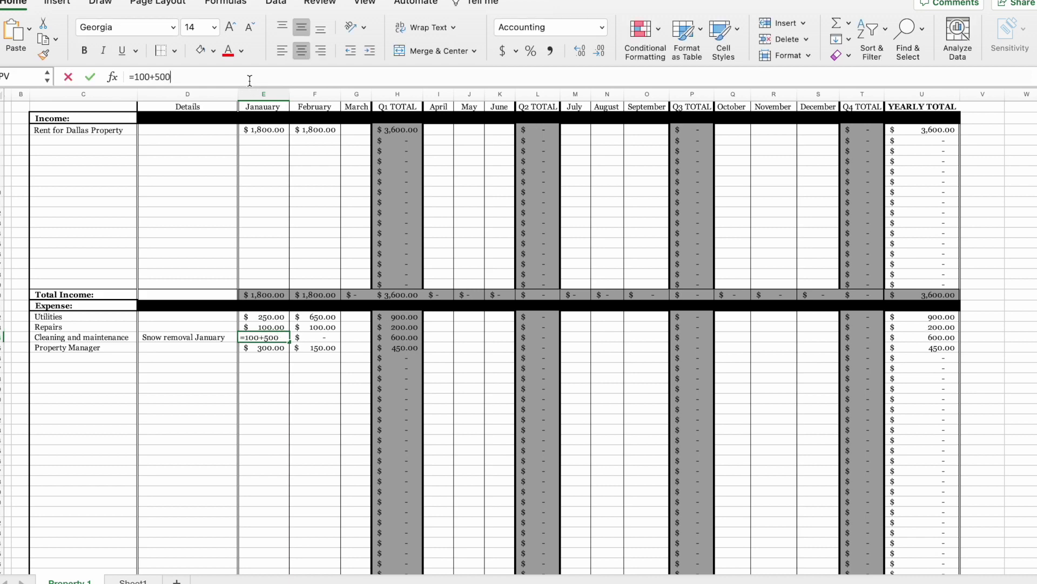
left_click(250, 80)
key("BackSpace")
key("BackSpace")
key("BackSpace")
key("BackSpace")
key("Return")
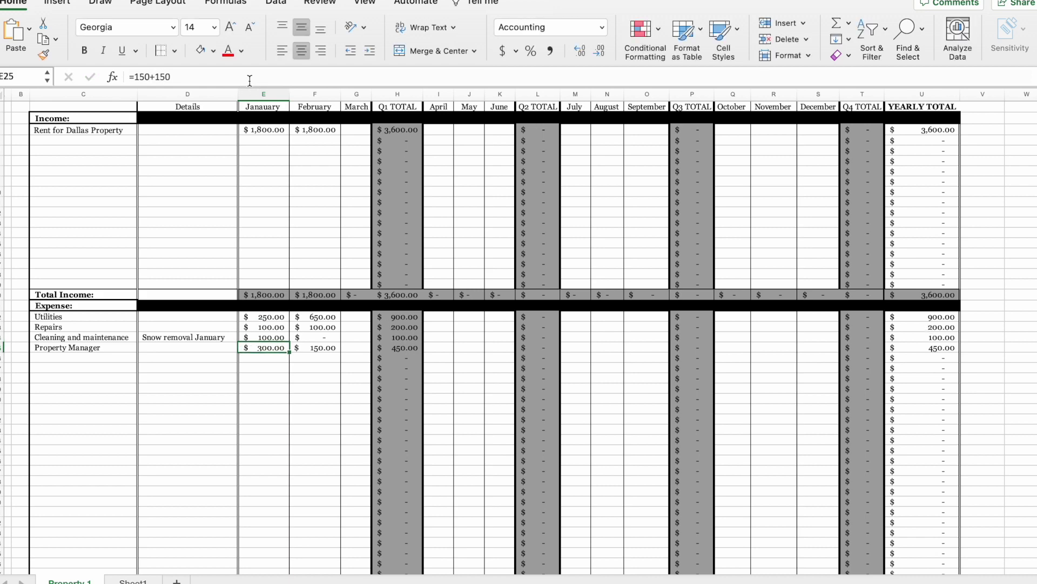
left_click(244, 73)
key("BackSpace")
key("BackSpace")
key("BackSpace")
key("BackSpace")
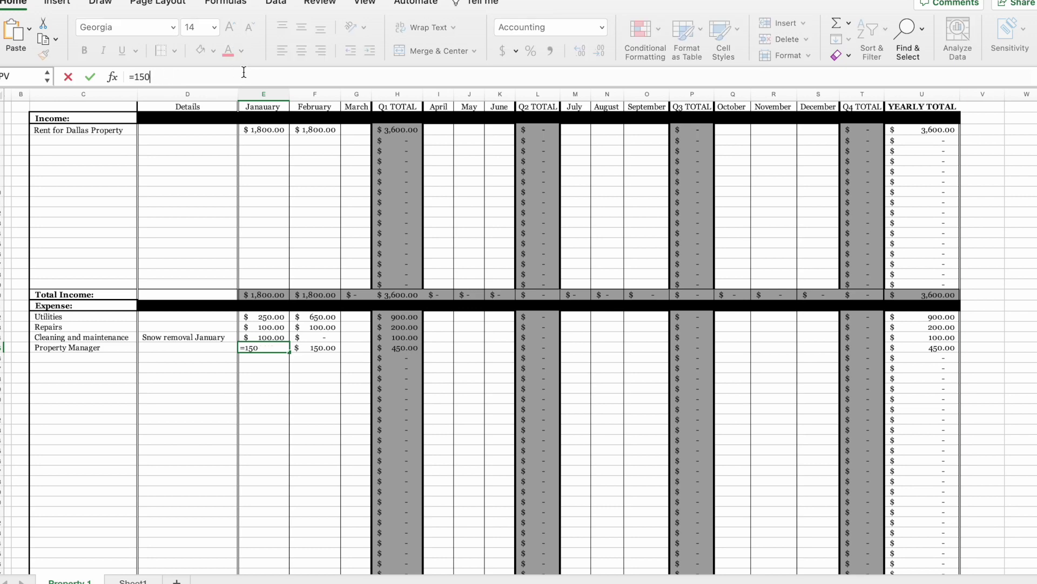
key("Return")
scroll(271, 211, "down", 5)
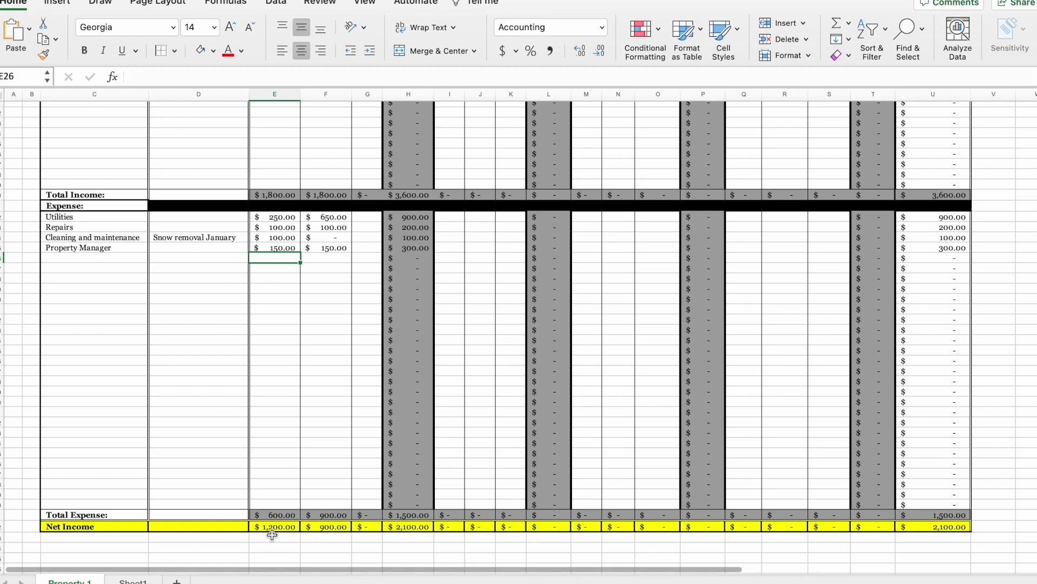
scroll(270, 432, "up", 5)
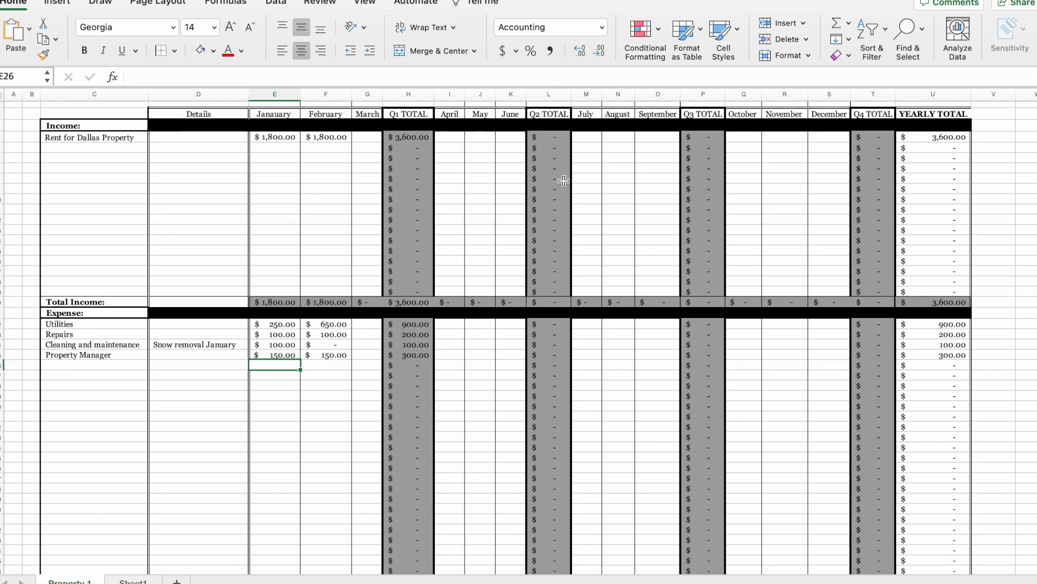
scroll(448, 426, "down", 3)
scroll(449, 440, "up", 3)
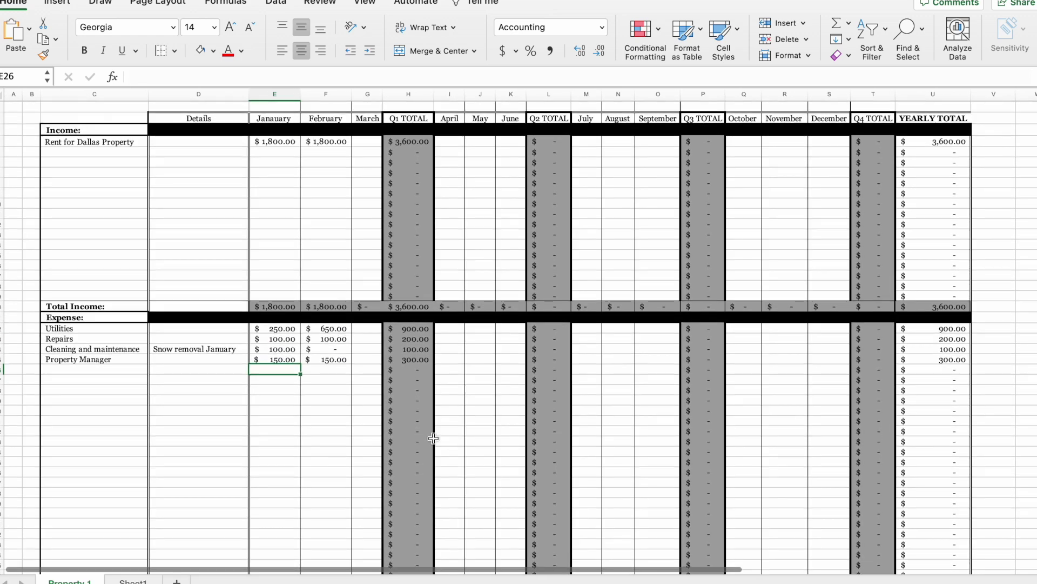
Copy the Property 1 sheet to the end of the workbook, then return to the Dallas sheet.
right_click(71, 580)
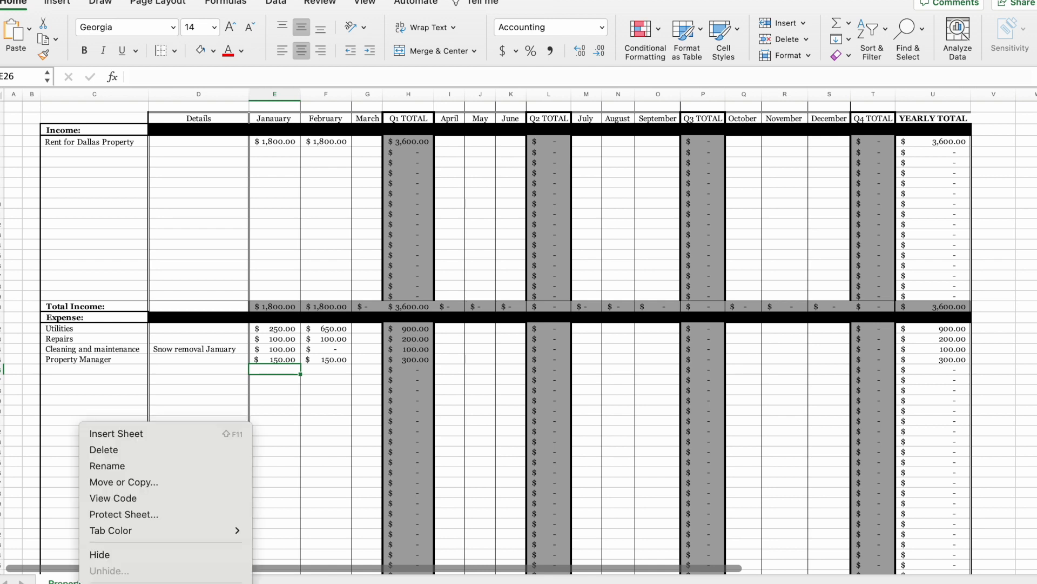
left_click(167, 486)
left_click(104, 570)
left_click(144, 486)
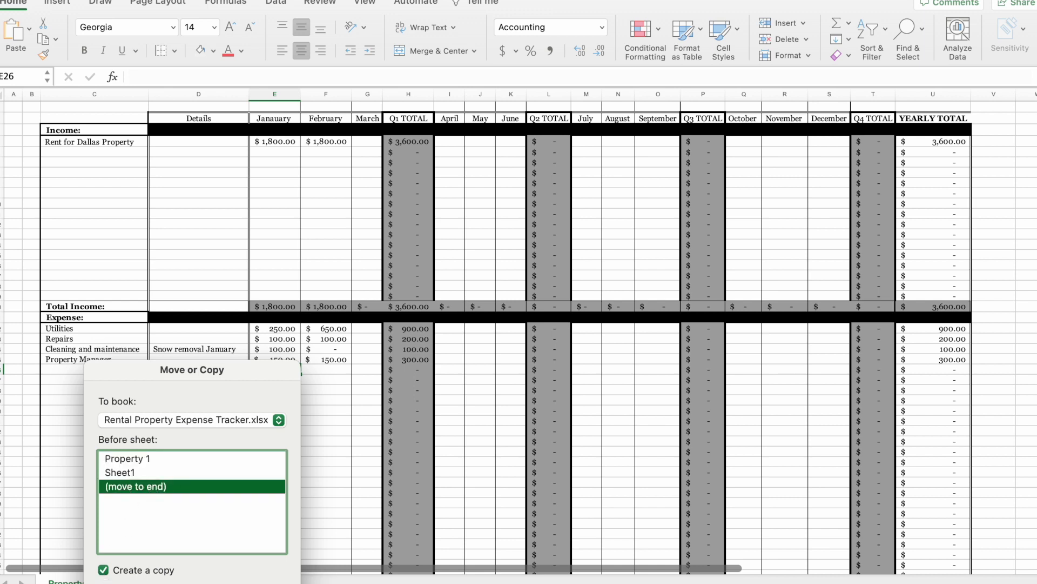
key("Return")
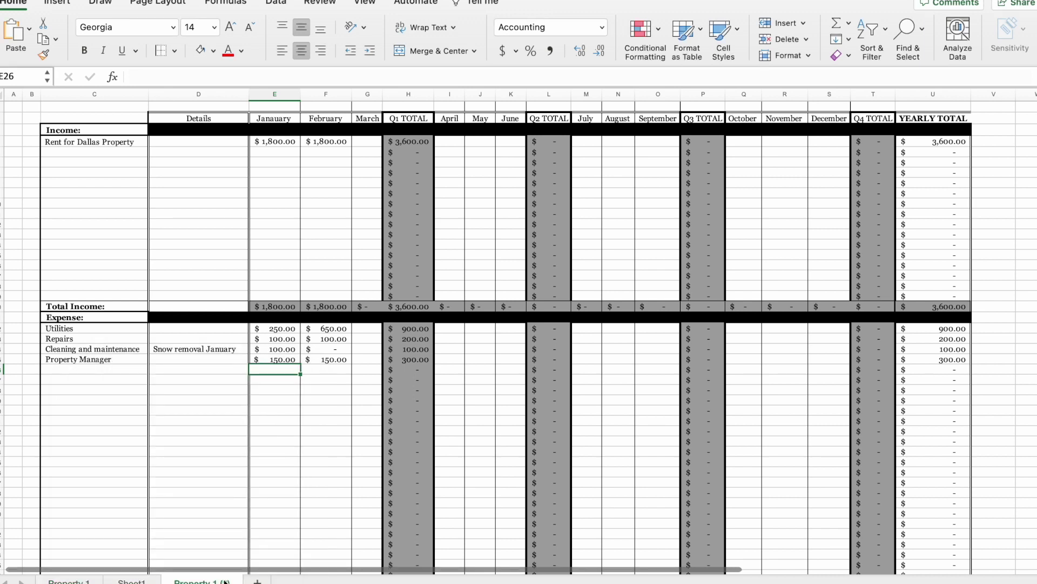
key("ctrl+Page_Up")
key("ctrl+Page_Down")
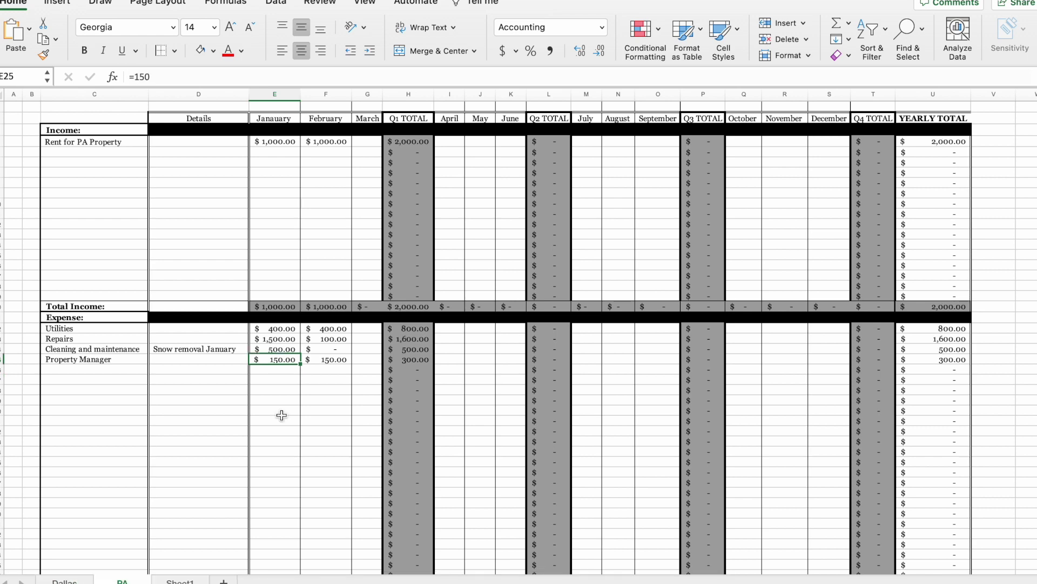
scroll(281, 415, "down", 5)
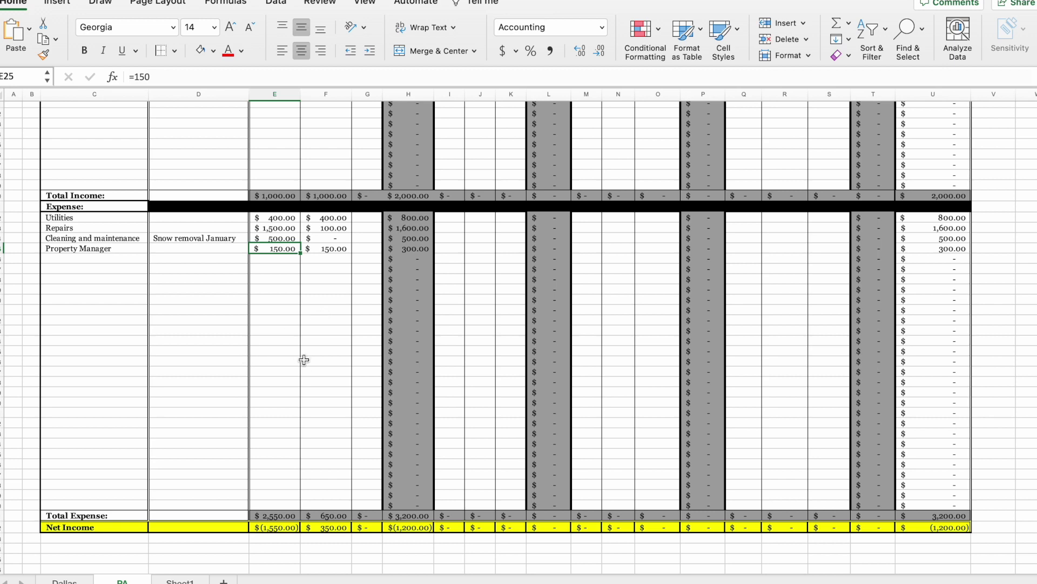
scroll(304, 359, "up", 5)
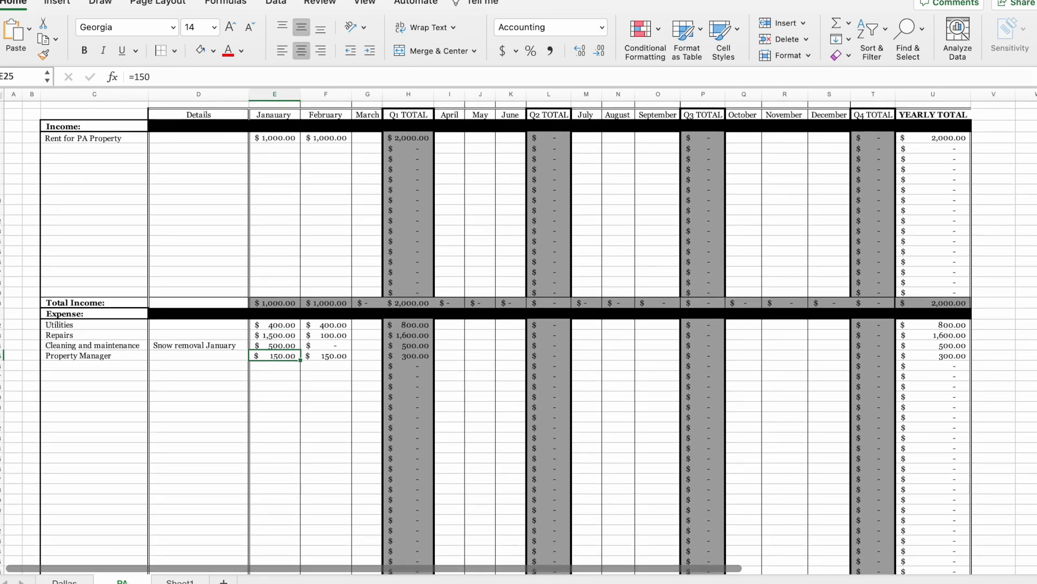
left_click(65, 579)
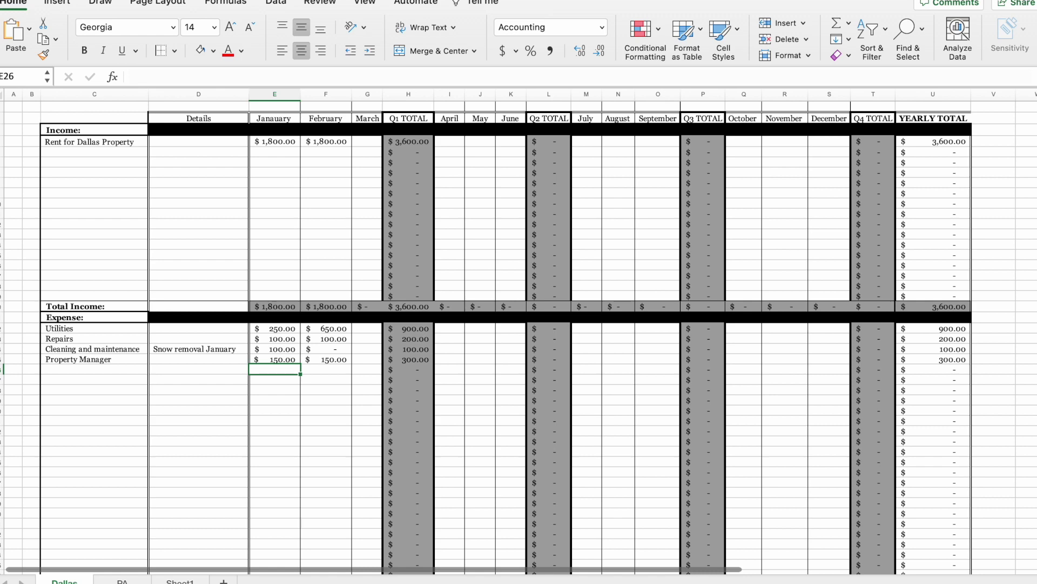
key("ctrl+Page_Down")
left_click(64, 580)
scroll(415, 436, "down", 5)
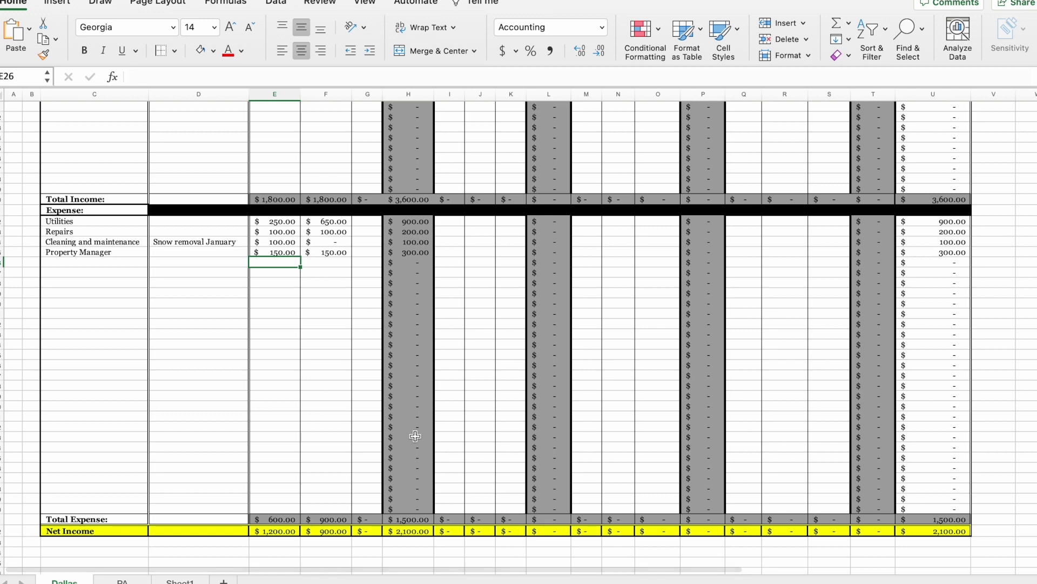
scroll(415, 436, "up", 5)
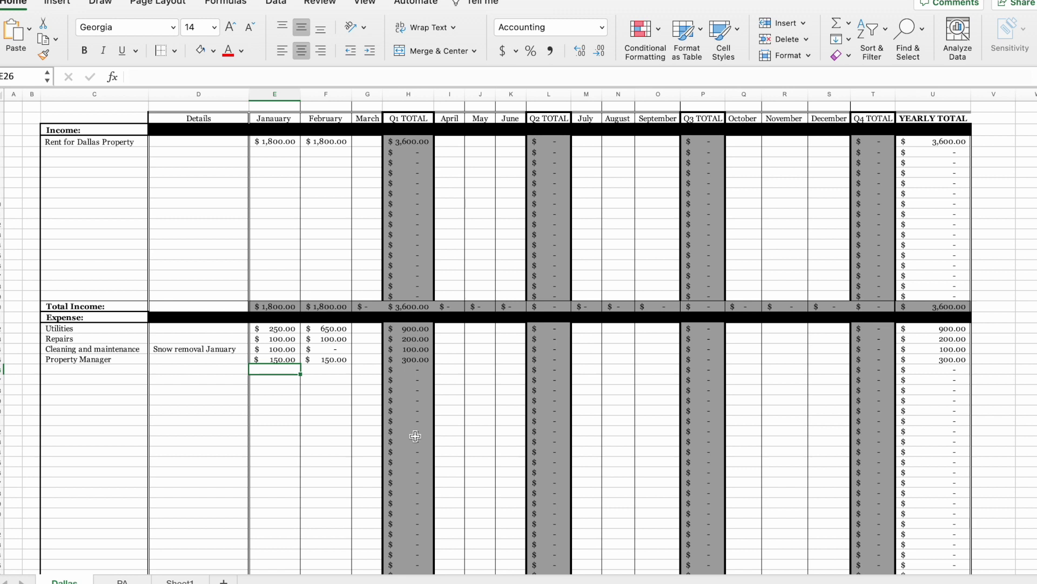
Set Dallas February Utilities to 250, making Q1 Total Expense 1,100 and Net Income 2,500.
key("super+z")
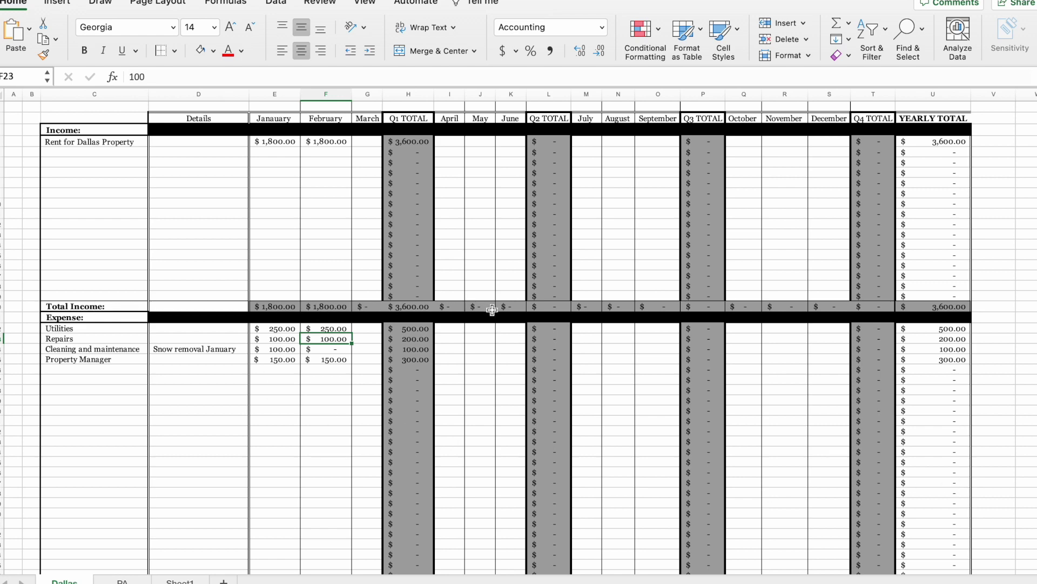
scroll(48, 301, "down", 2)
scroll(48, 301, "down", 1)
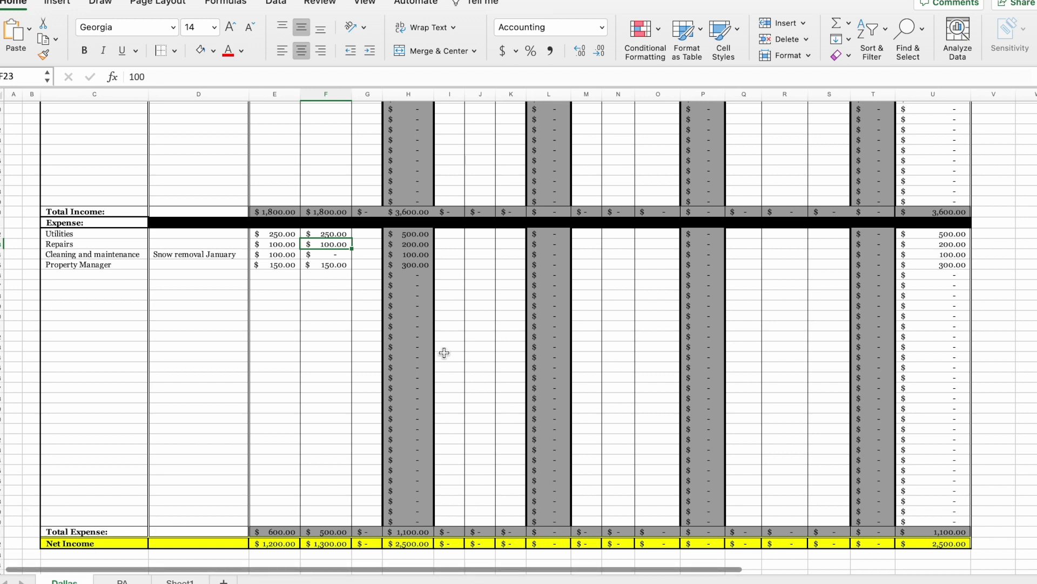
scroll(444, 352, "up", 5)
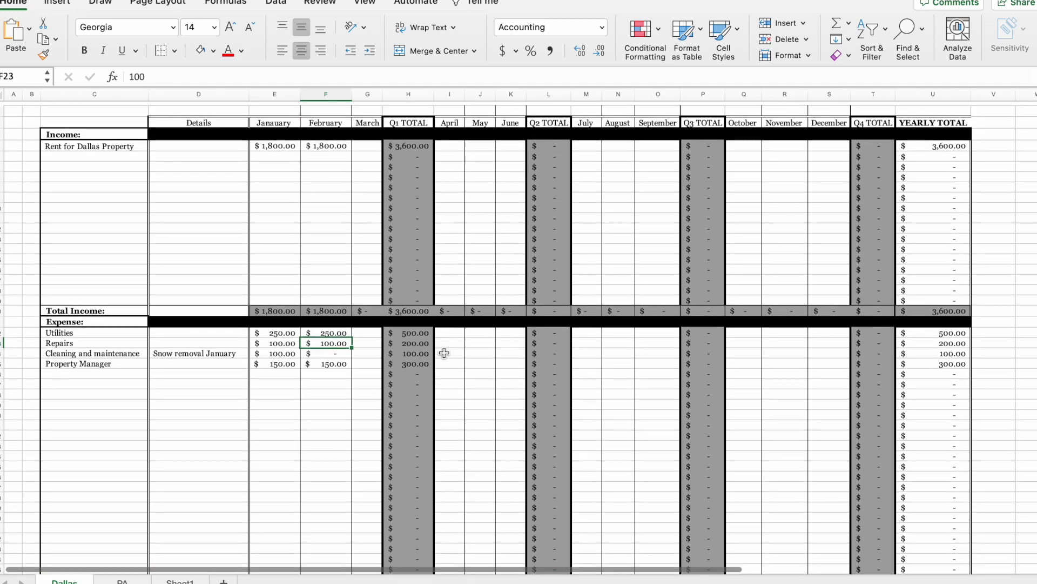